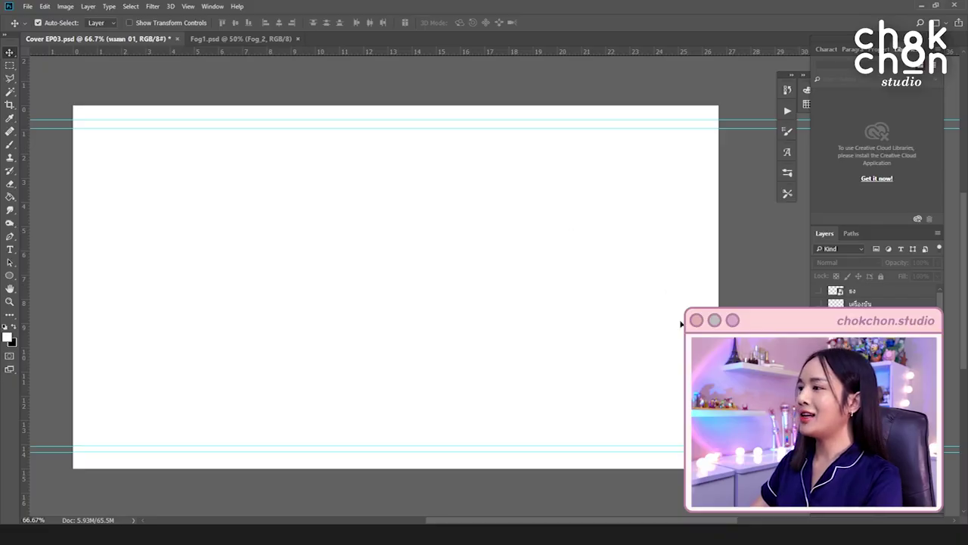
Show the layers with the red circle, the wavy sea and the pink mountains on the cover.
scroll(875, 401, down, 5)
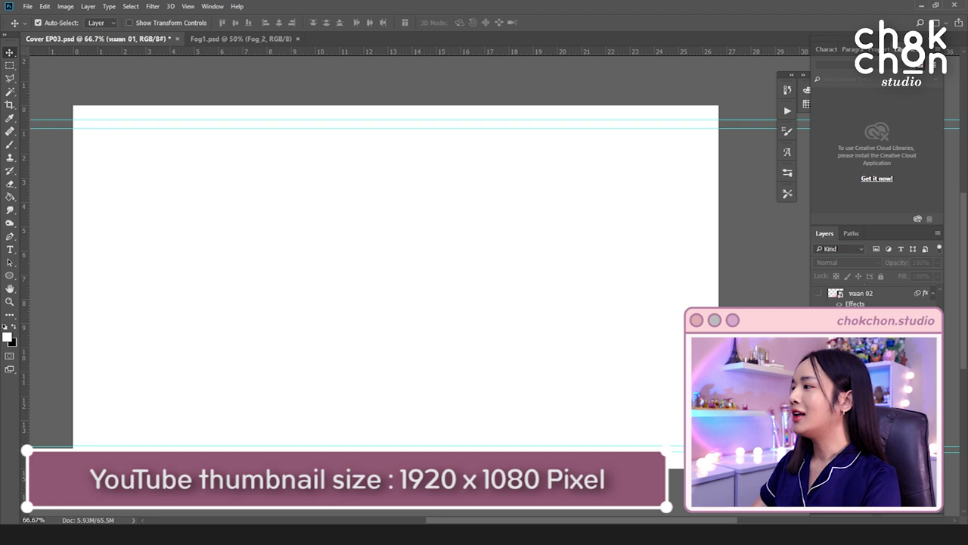
scroll(875, 401, down, 3)
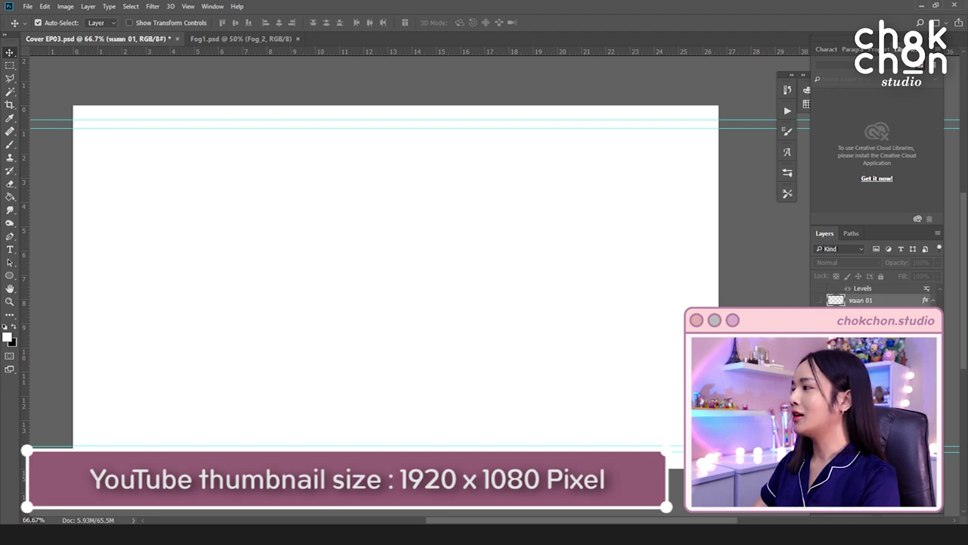
click(819, 446)
click(818, 416)
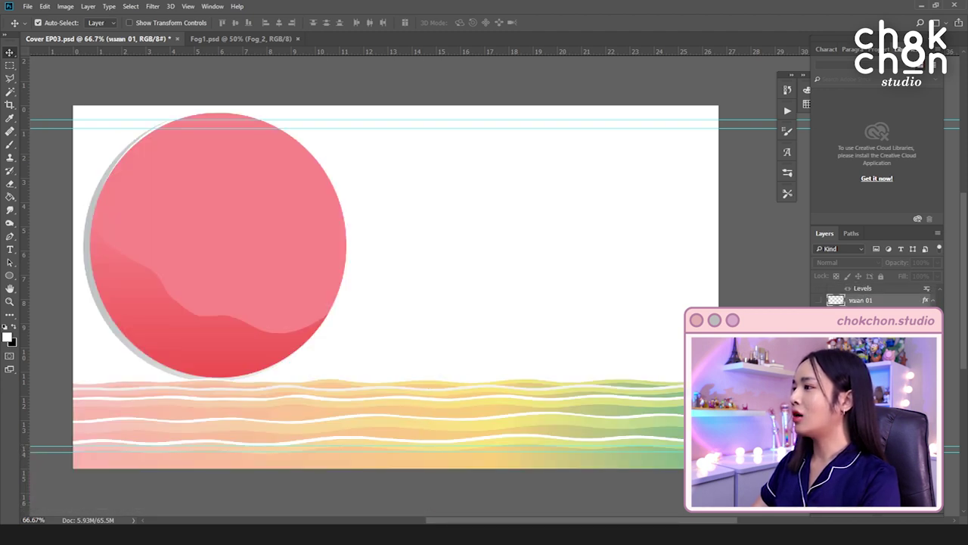
click(818, 363)
Show the cloud, airplane and white ribbon layers, and hide the TR - Pateryaibaan title logo layer.
scroll(818, 363, up, 2)
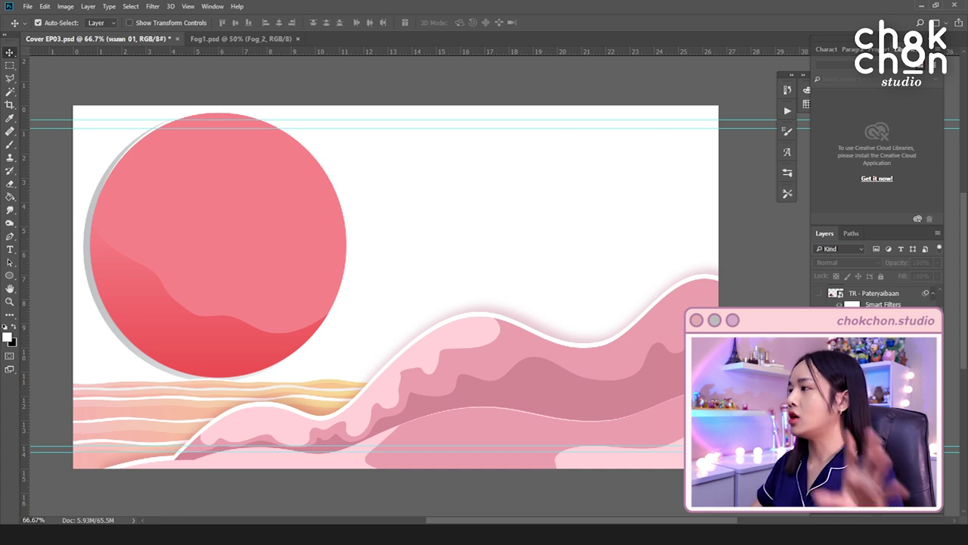
click(819, 329)
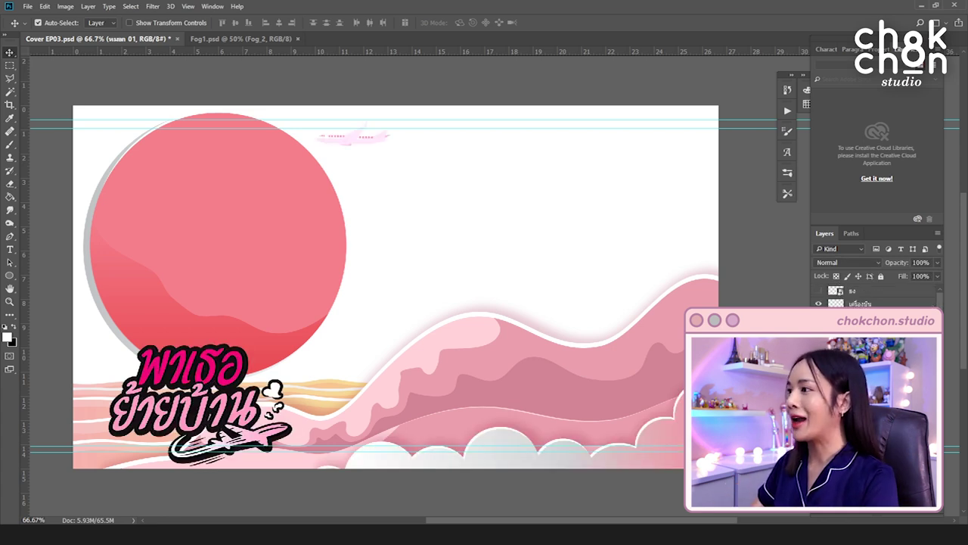
click(818, 292)
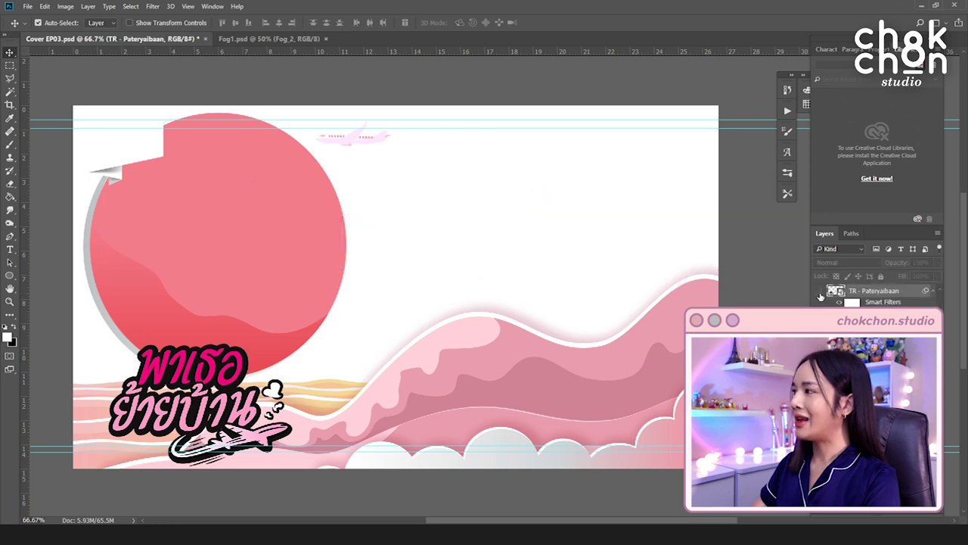
click(821, 293)
Recolour the sea layer to blue with a Hue/Saturation adjustment, setting Hue to -180.
click(65, 6)
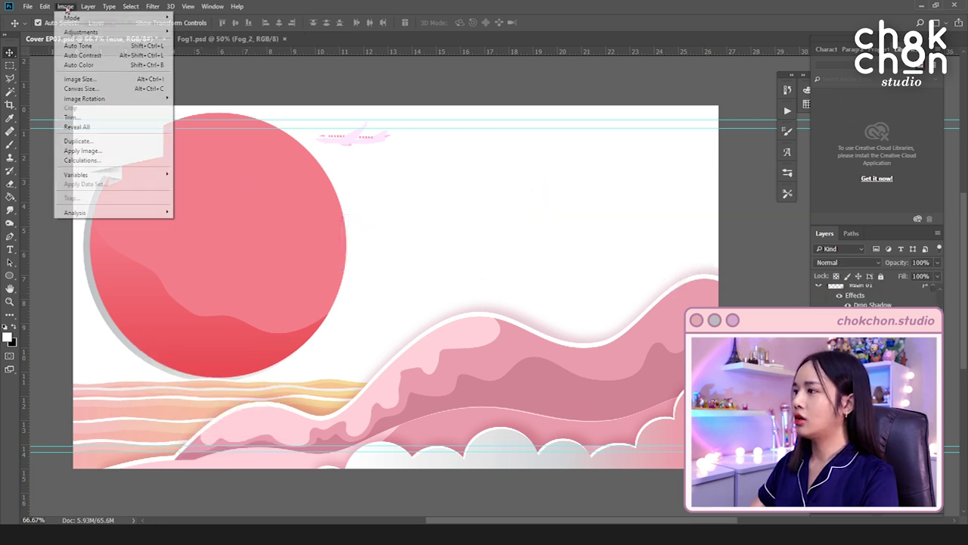
mouse_move(81, 32)
click(218, 84)
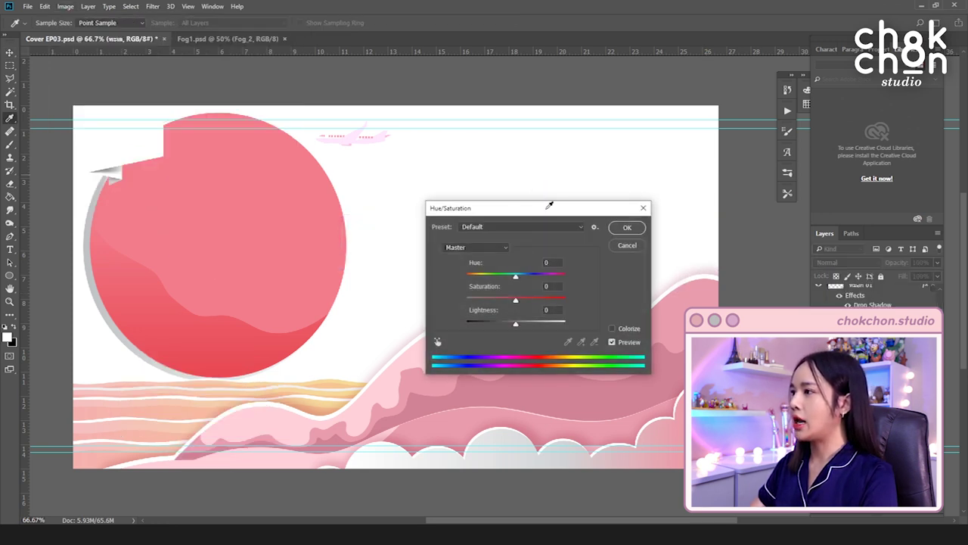
drag(505, 280, 457, 280)
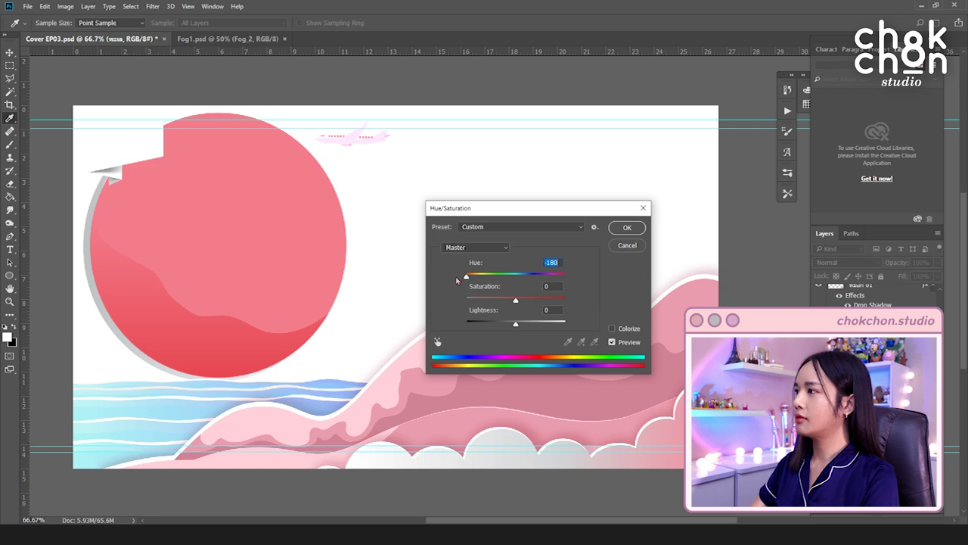
click(627, 228)
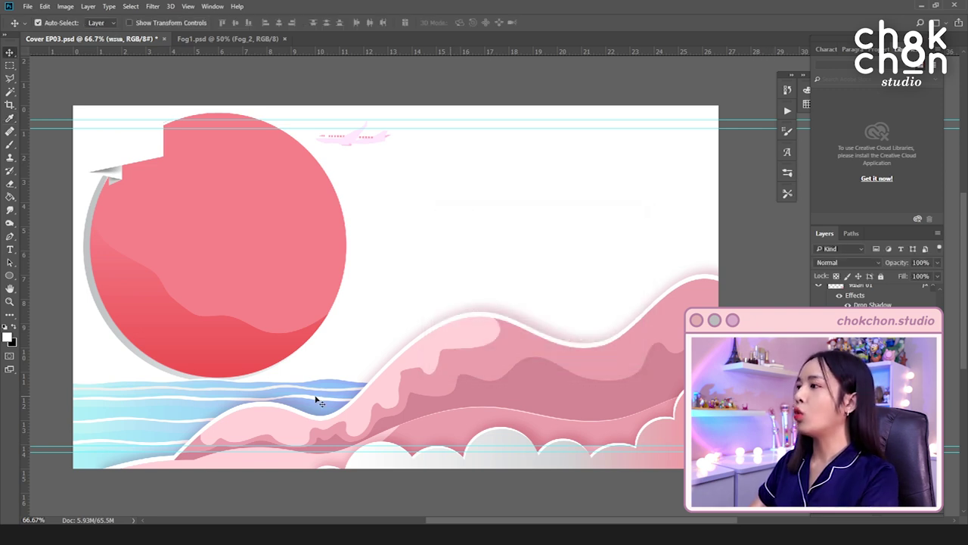
Fill the background layer behind the artwork with a vertical linear gradient from light blue sampled off the sea to pale pink sampled off the mountain.
right_click(9, 196)
click(43, 198)
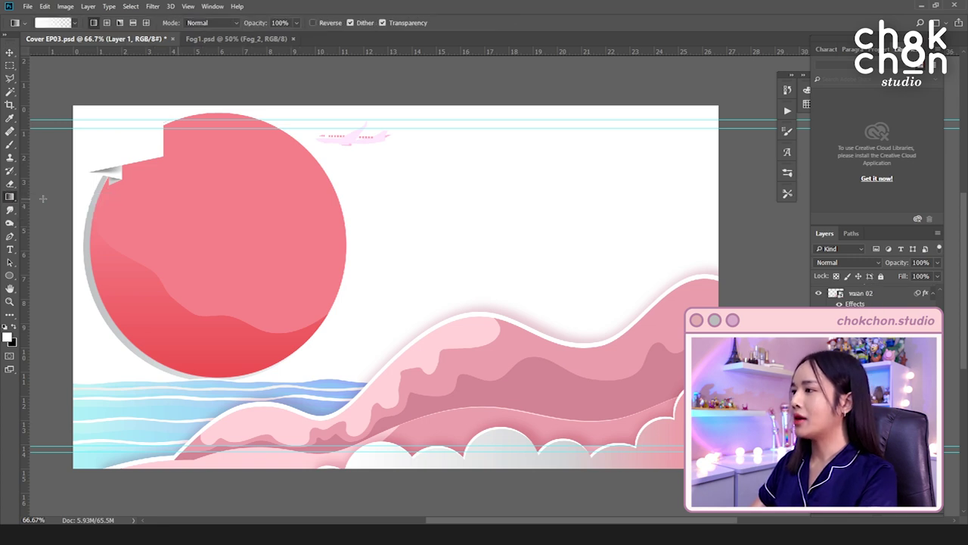
click(76, 23)
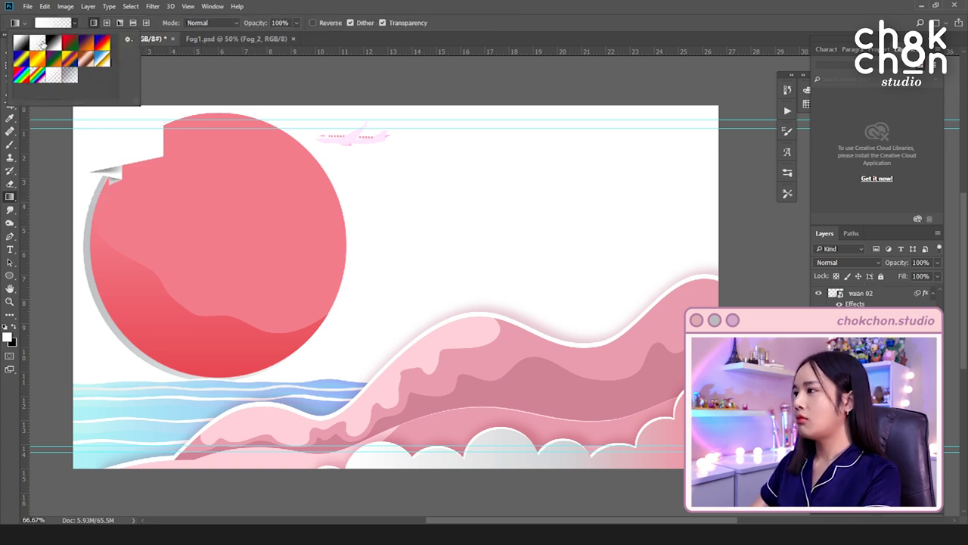
click(7, 337)
click(8, 338)
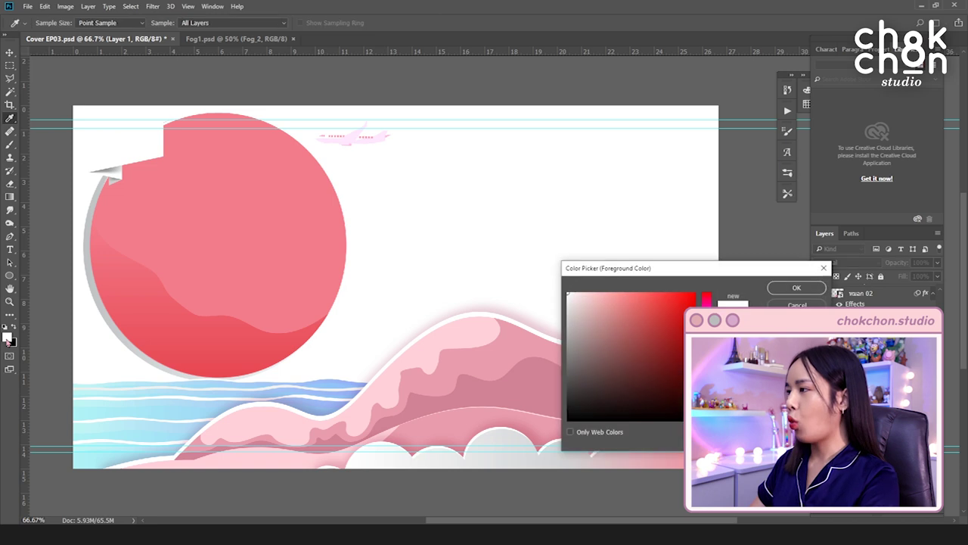
click(227, 391)
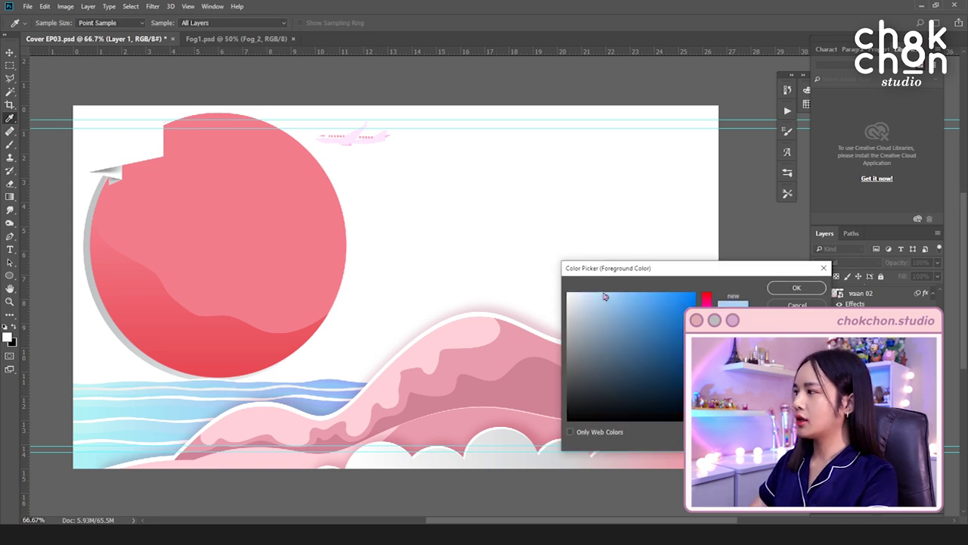
click(796, 287)
click(13, 342)
click(484, 324)
click(796, 287)
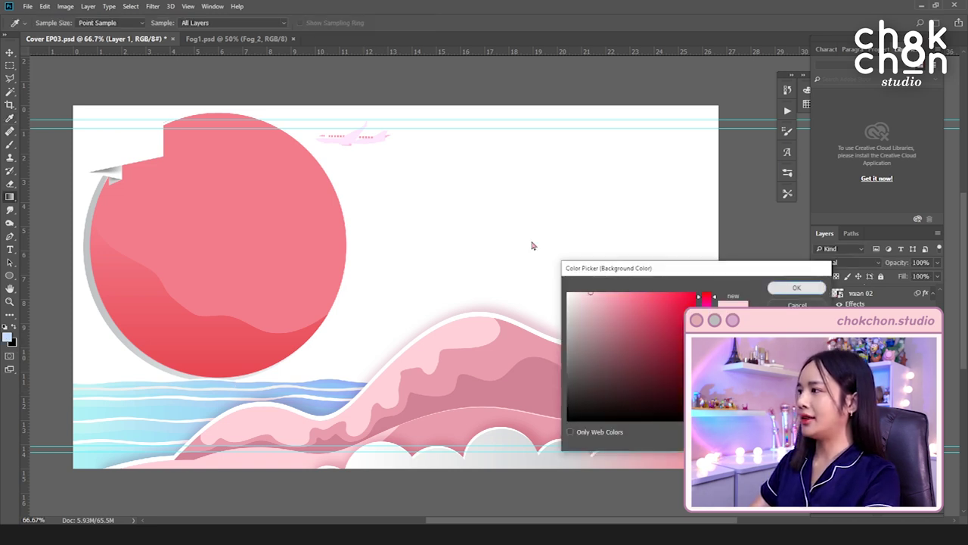
drag(391, 312, 391, 184)
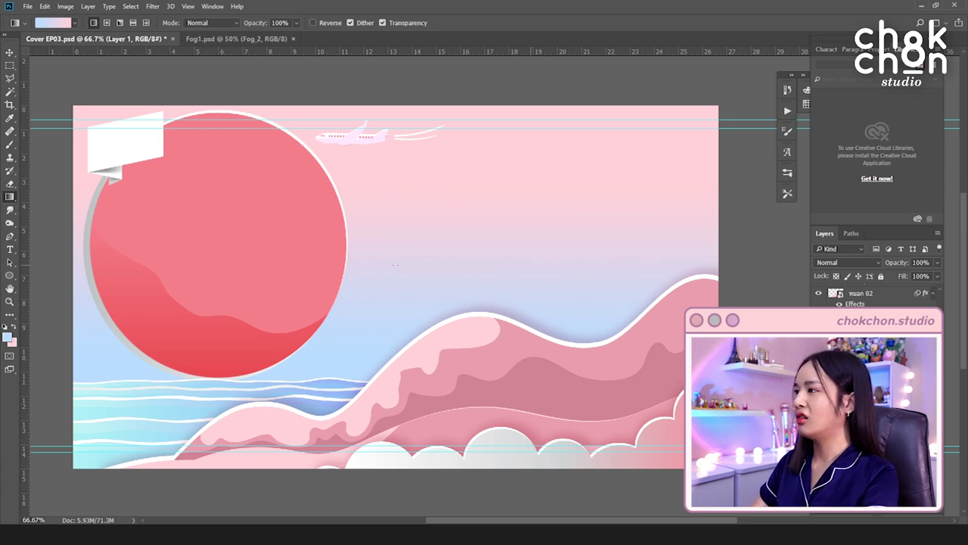
Bring the fog layer from Fog1.psd into the cover and scale and position it across the sky above the mountains.
key(v)
click(250, 40)
drag(598, 369, 230, 315)
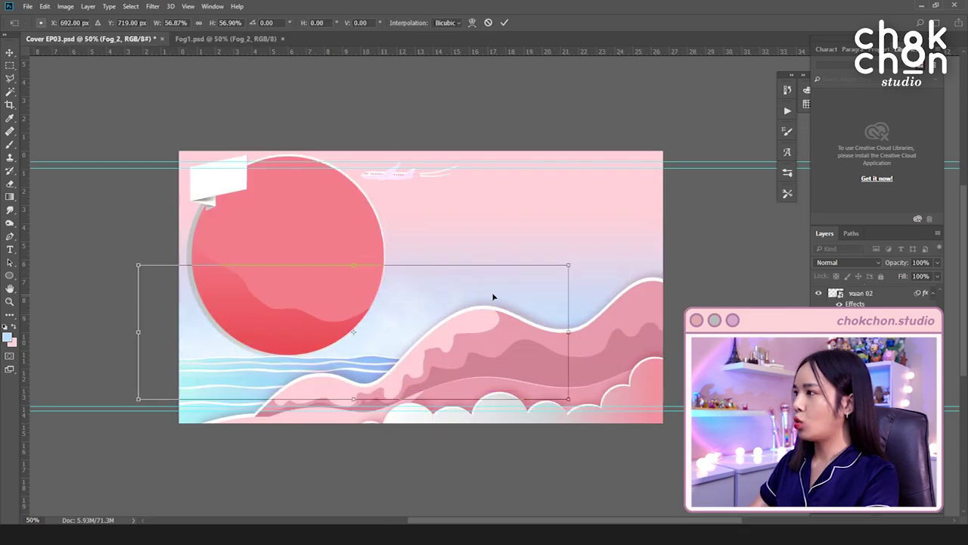
drag(571, 266, 662, 236)
drag(604, 279, 606, 293)
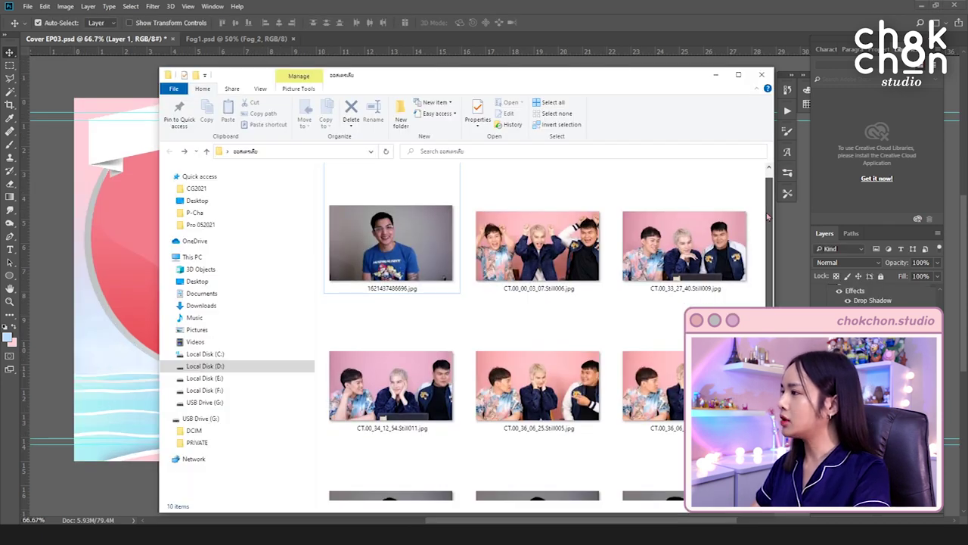
Open the photo CT.00_41_35_14.Still003.jpg from the photo folder as a separate document.
drag(767, 217, 768, 226)
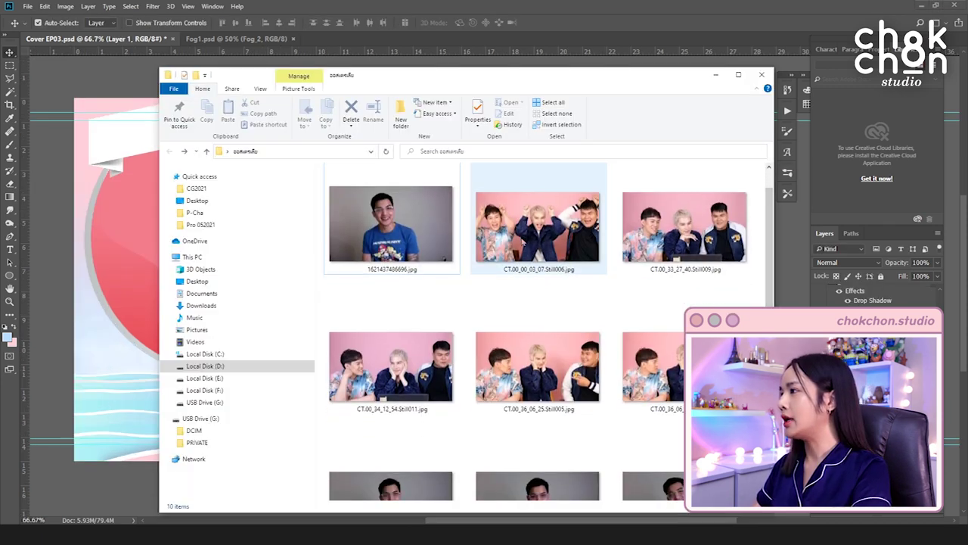
scroll(411, 288, down, 3)
drag(411, 289, 376, 59)
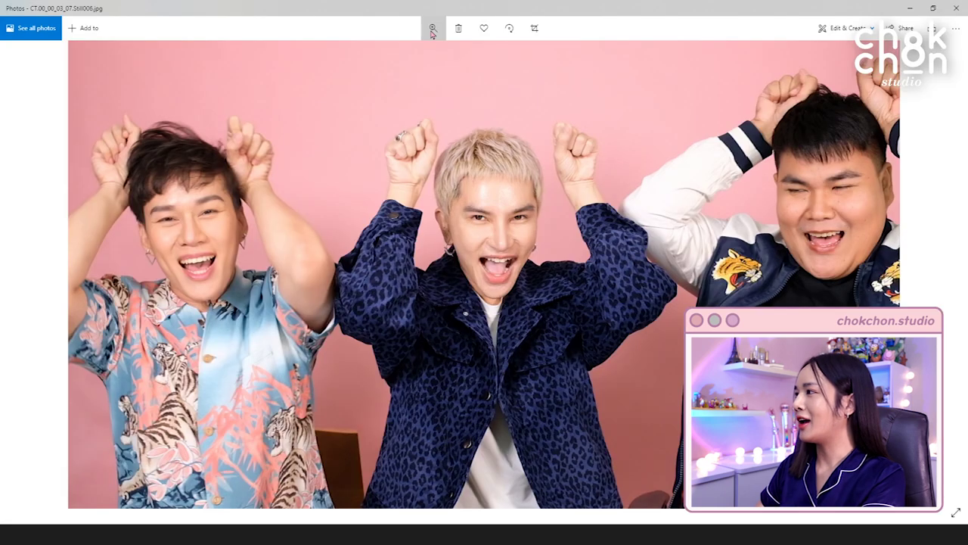
Examine the faces in CT.00_00_03_07.Still006.jpg at high zoom, check CT.00_34_12_54.Still011.jpg as well, and close the photo viewer.
click(432, 29)
drag(385, 55, 438, 65)
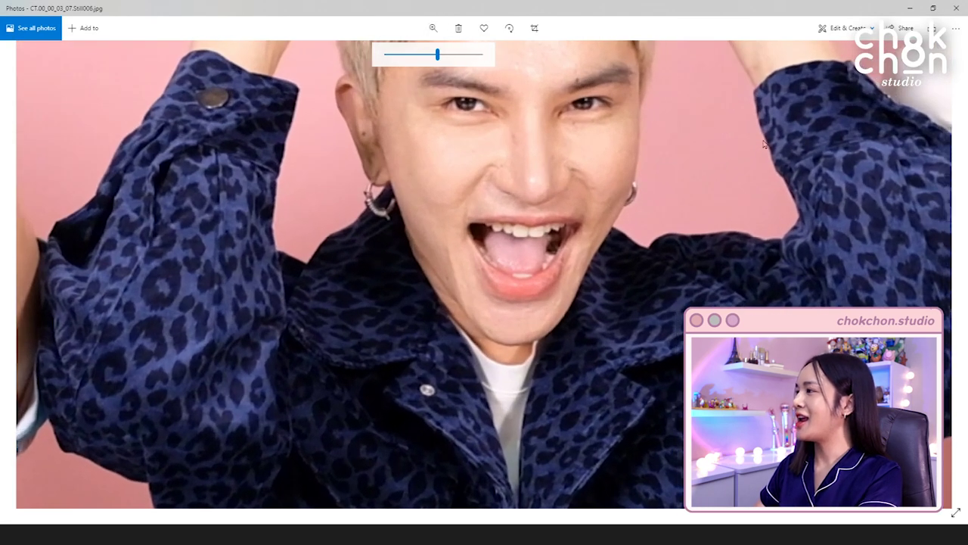
drag(544, 181, 98, 257)
drag(795, 162, 523, 288)
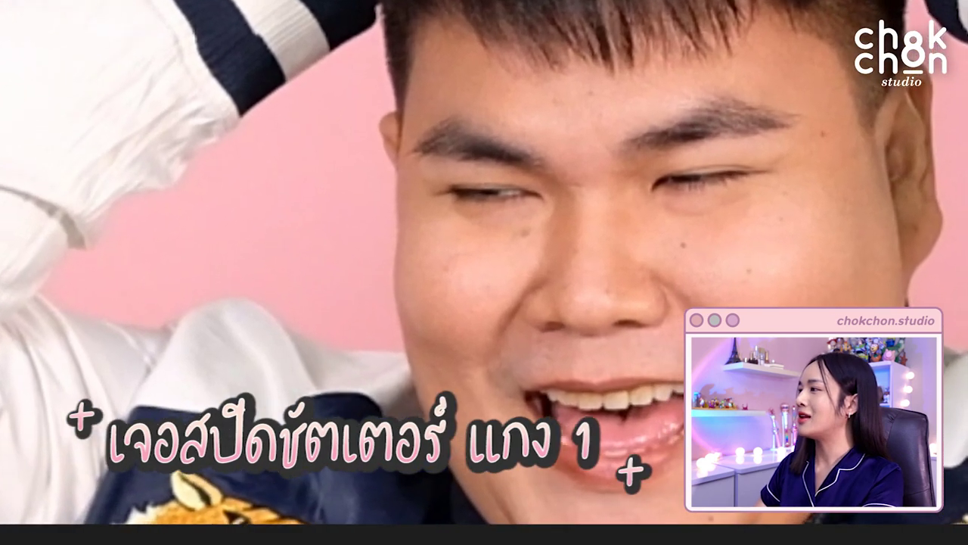
scroll(72, 167, right, 2)
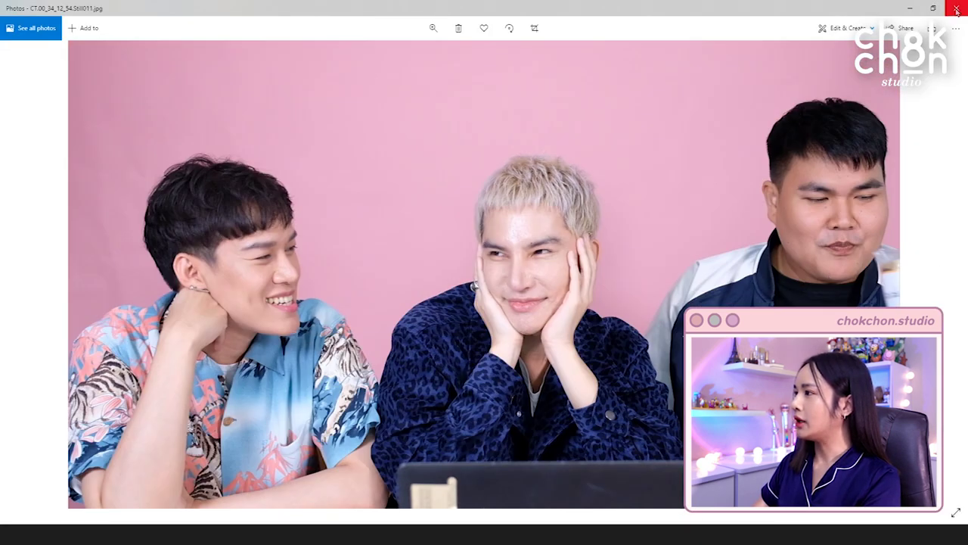
click(956, 9)
Open the photos CT.00_34_12_54.Still011.jpg and CT.00_36_06_35.Still010.jpg from the folder as separate documents.
drag(376, 344, 469, 34)
drag(572, 325, 456, 320)
click(285, 533)
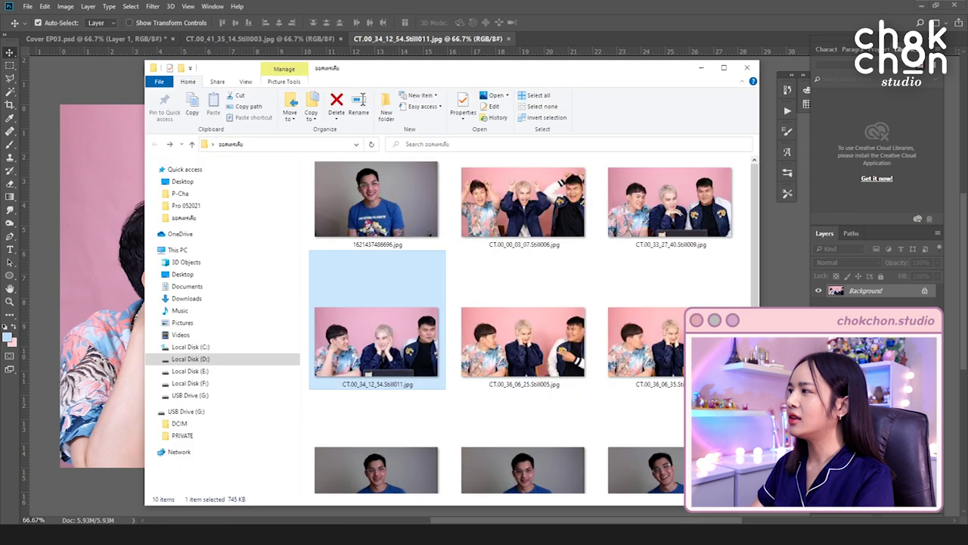
click(669, 385)
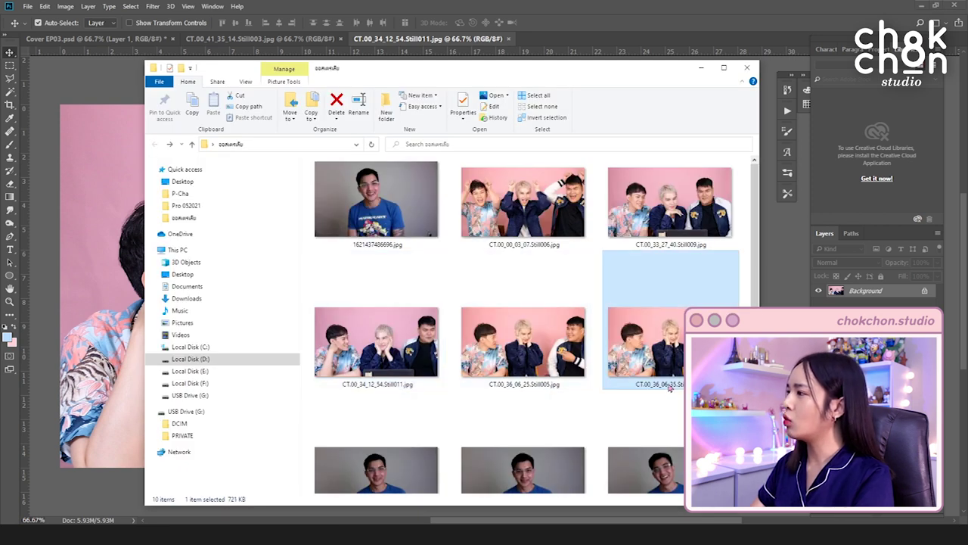
drag(653, 293, 597, 35)
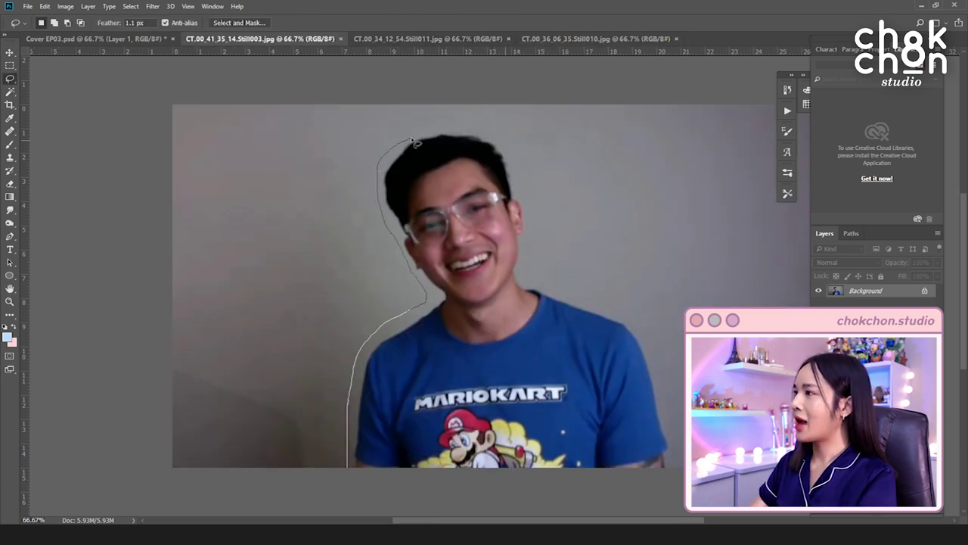
Lasso loosely around the man in the blue MARIOKART shirt and open the selection in Select and Mask.
drag(583, 297, 348, 478)
click(131, 6)
click(155, 135)
Refine the selection edge around the man's hair, shoulders and arms to remove the grey background, and output the cutout.
drag(273, 171, 271, 189)
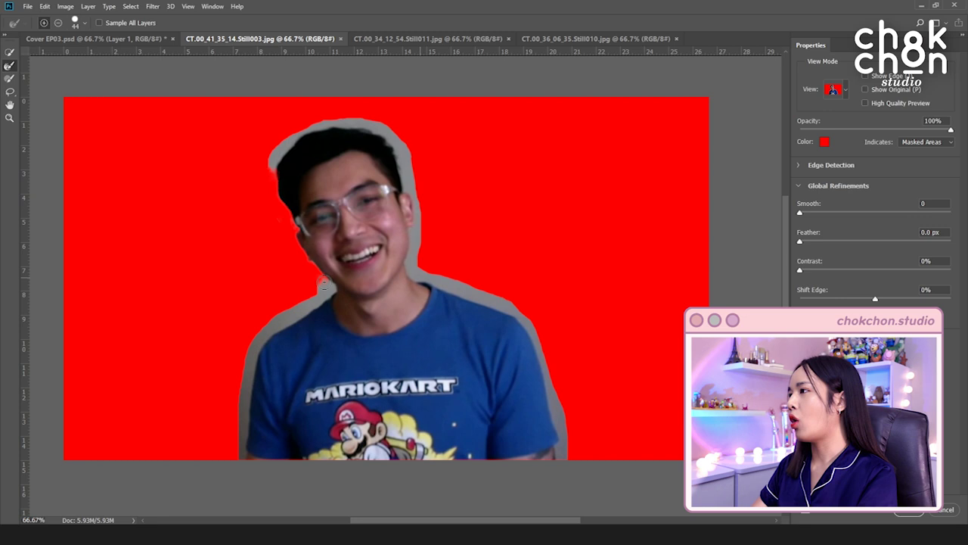
drag(249, 349, 245, 453)
drag(561, 452, 533, 334)
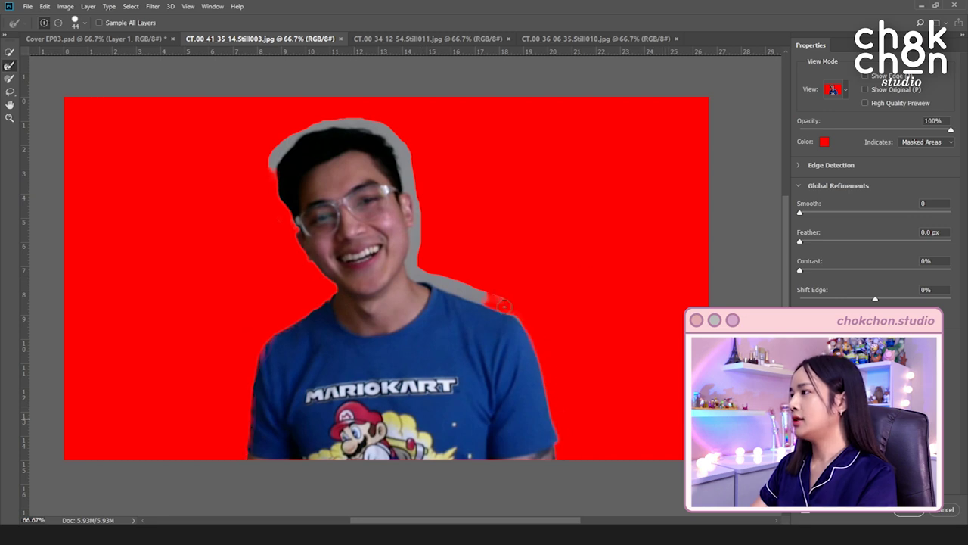
drag(504, 305, 408, 266)
drag(374, 123, 336, 129)
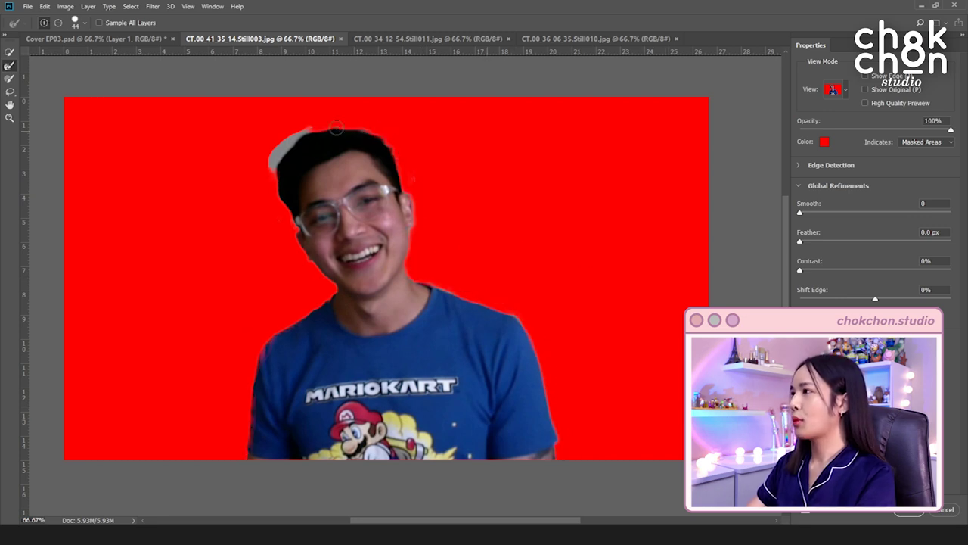
key(Return)
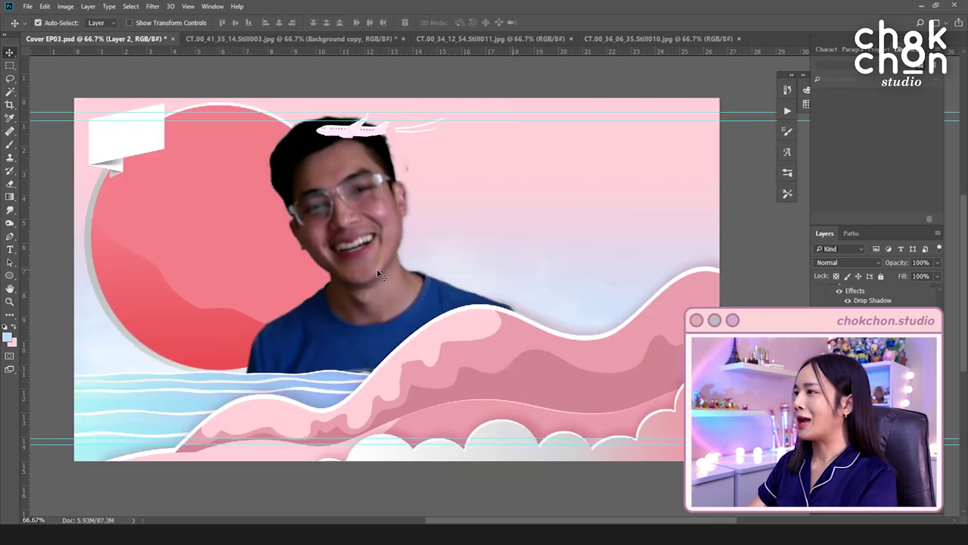
Move the man's cutout onto the red circle in the cover and brighten it with Levels, midtones 1.12 and highlights 177.
drag(290, 267, 271, 259)
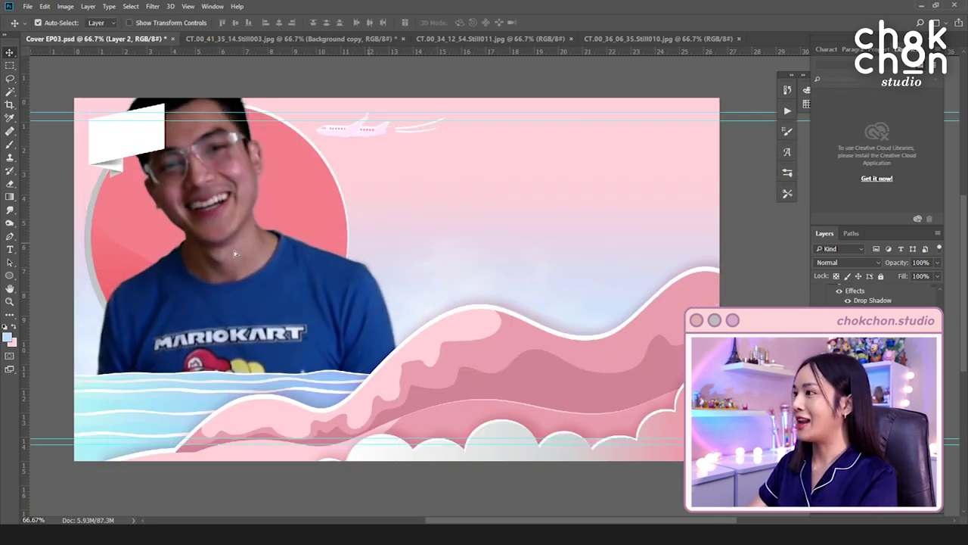
key(ctrl+l)
drag(665, 244, 580, 248)
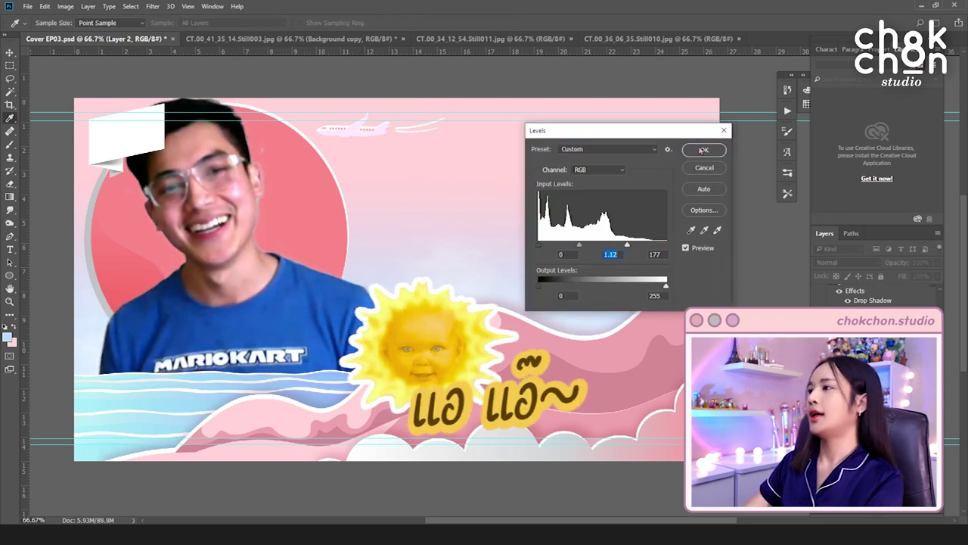
click(702, 150)
Nudge the man's cutout slightly towards the circle's centre and adjust it with Free Transform.
drag(239, 276, 247, 273)
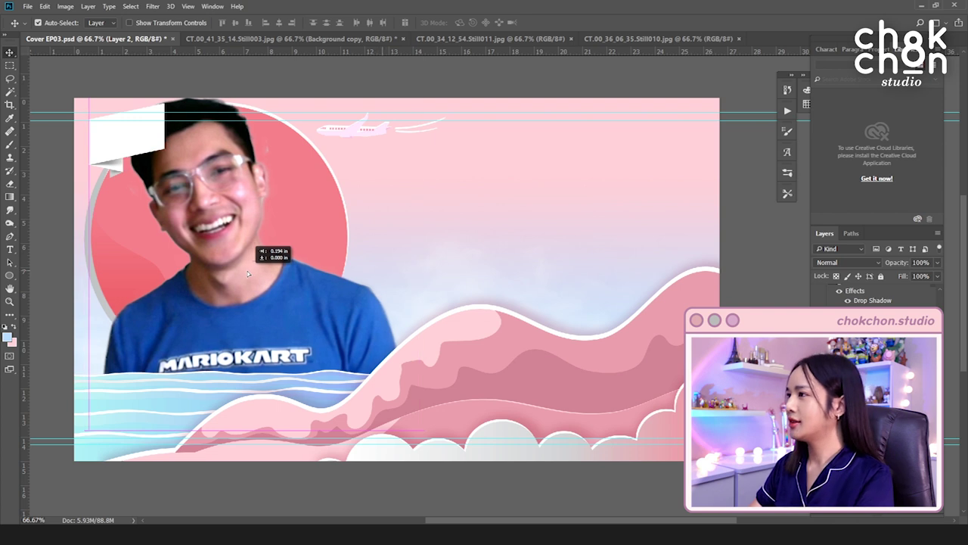
key(ctrl+t)
drag(468, 243, 473, 277)
key(Return)
Erase along the lower part of the man's cutout near the sea with a brush chosen for the Eraser.
key(e)
right_click(225, 311)
click(309, 367)
mouse_move(112, 334)
mouse_down()
mouse_move(141, 363)
mouse_move(101, 356)
mouse_move(378, 384)
mouse_up()
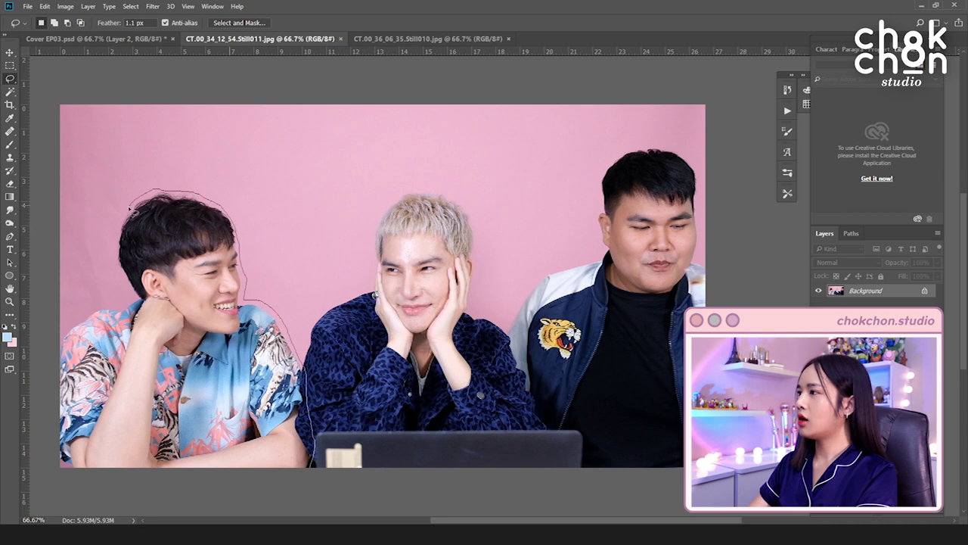
Cut out the man in the floral shirt from CT.00_34_12_54.Still011.jpg onto a new layer using Select and Mask.
key(alt+ctrl+r)
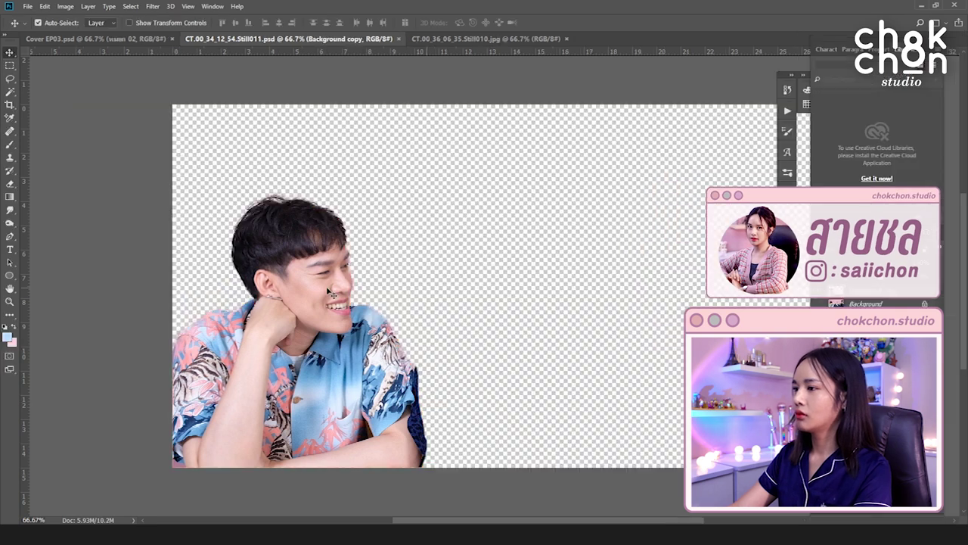
Place the floral-shirt man's cutout in Cover EP03.psd, and cut out the blond man with Select and Mask to sit beside him.
drag(292, 247, 515, 348)
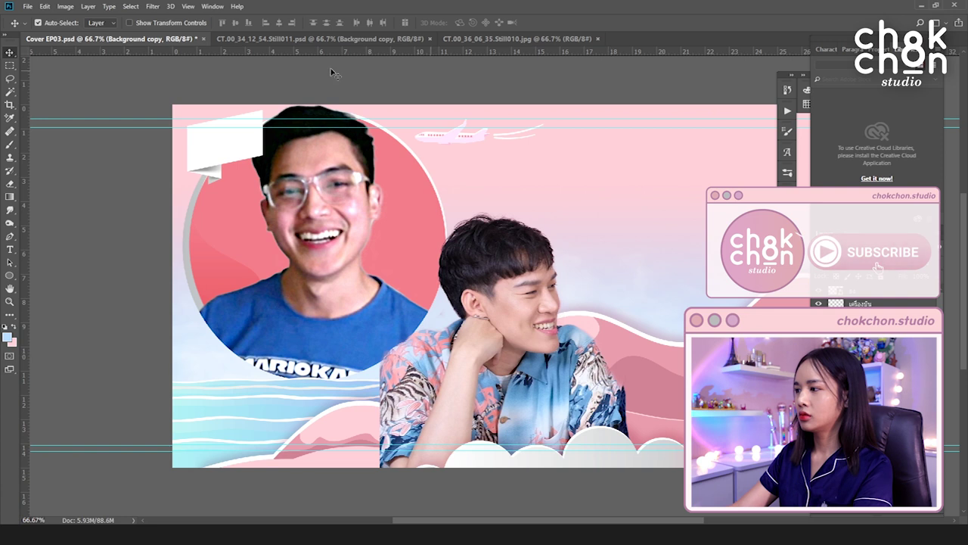
click(335, 39)
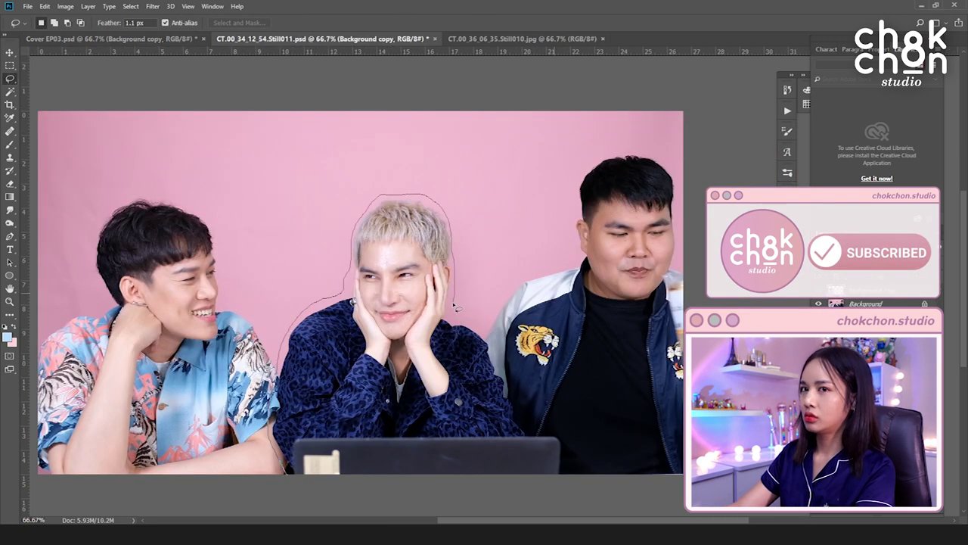
click(131, 6)
click(163, 126)
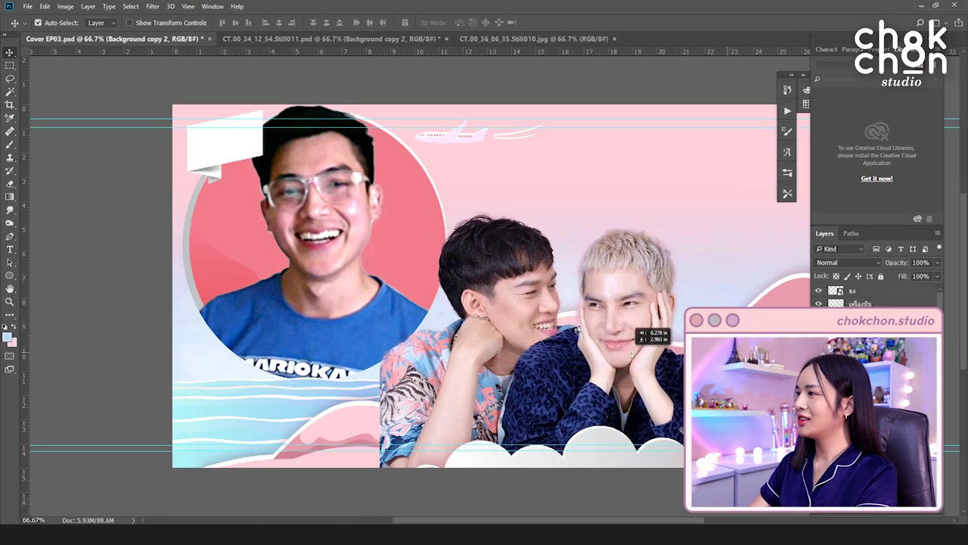
drag(555, 141, 481, 244)
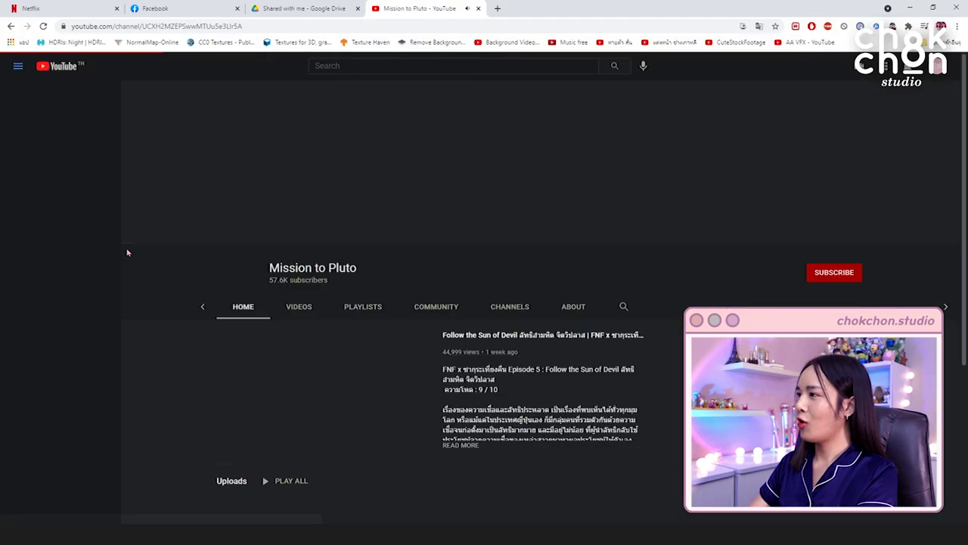
In the browser, look through the Mission to Pluto channel's video thumbnails on YouTube and view the H.P. Lovecraft video's cover.
click(300, 281)
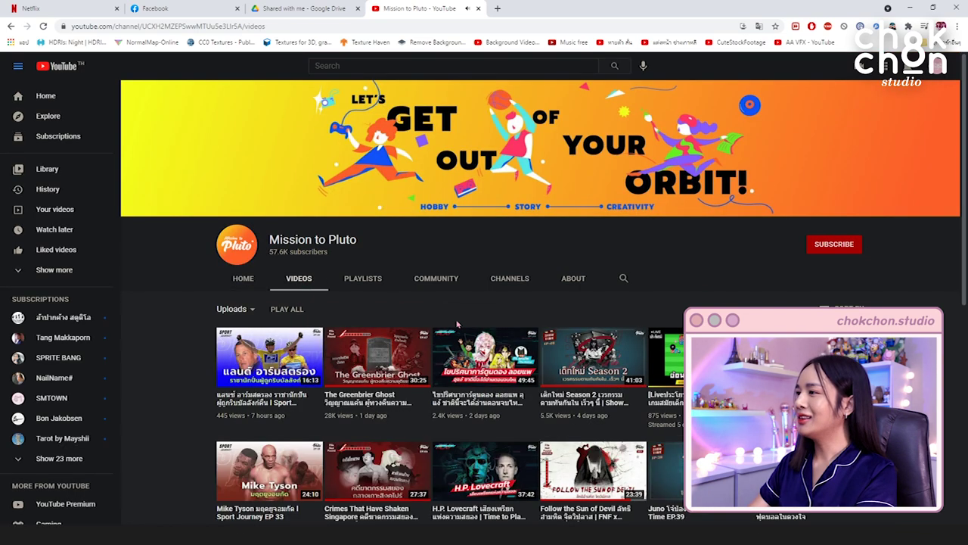
scroll(457, 324, down, 1)
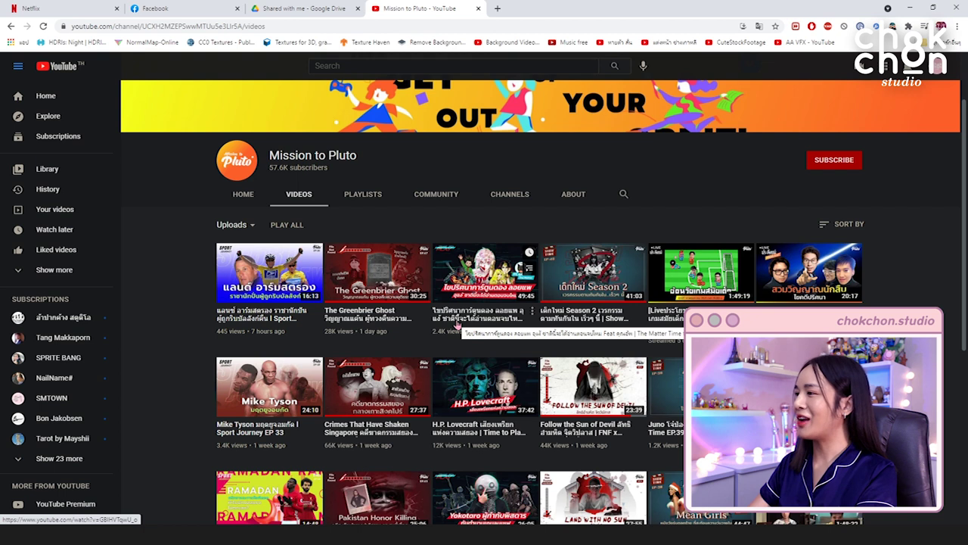
scroll(457, 325, down, 1)
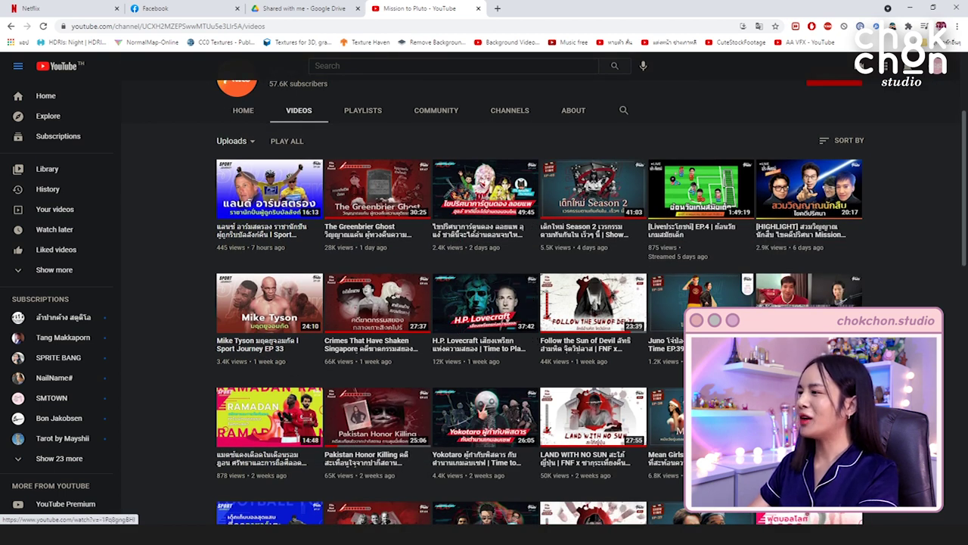
click(484, 303)
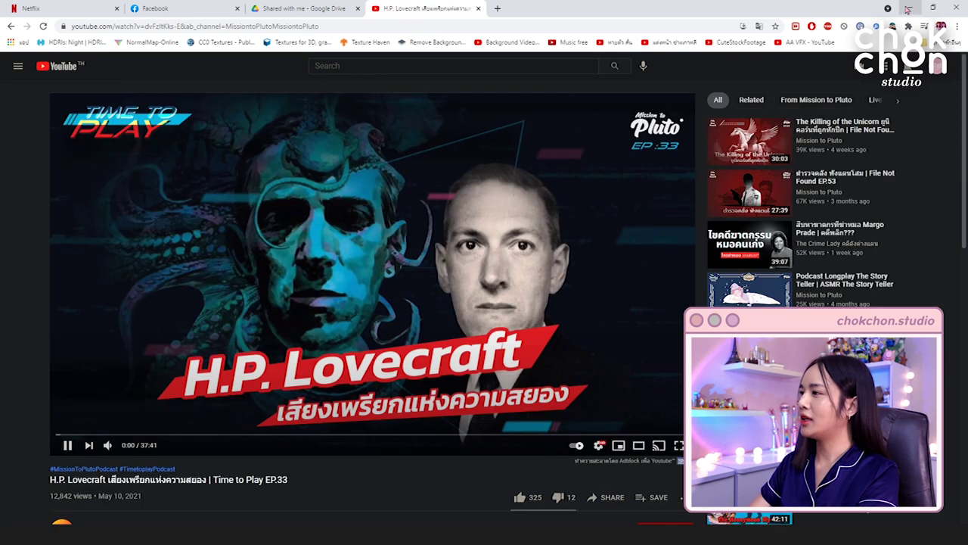
click(911, 11)
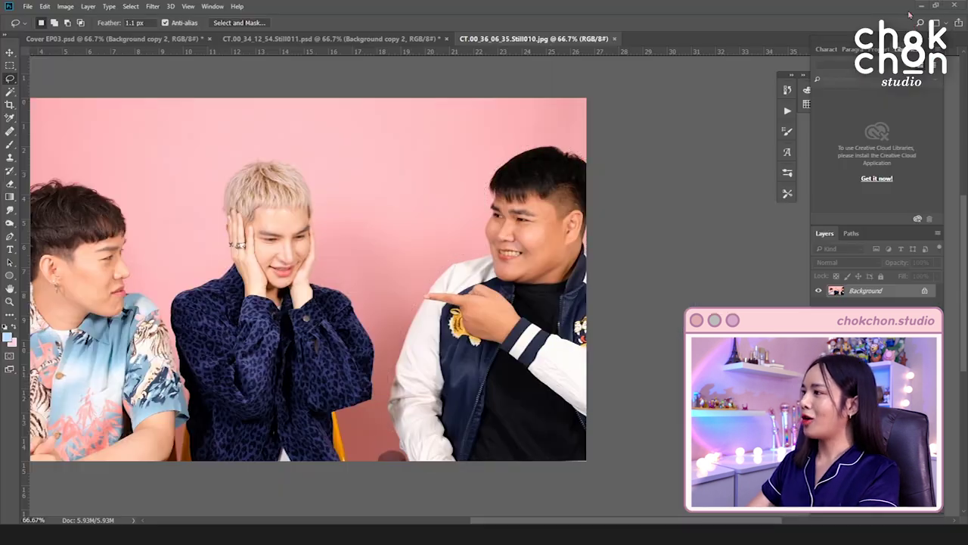
In Photoshop, cut out the man in the varsity jacket from CT.00_36_06_35.Still010.jpg with Select and Mask and place him in the cover.
click(152, 6)
click(131, 6)
click(158, 130)
drag(371, 214, 186, 214)
key(ctrl+plus)
drag(609, 231, 545, 247)
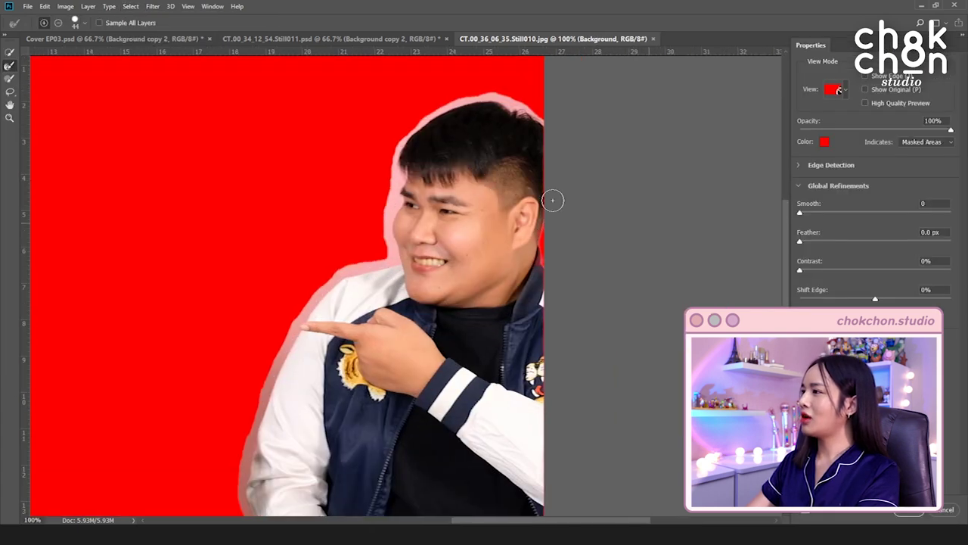
drag(391, 196, 391, 257)
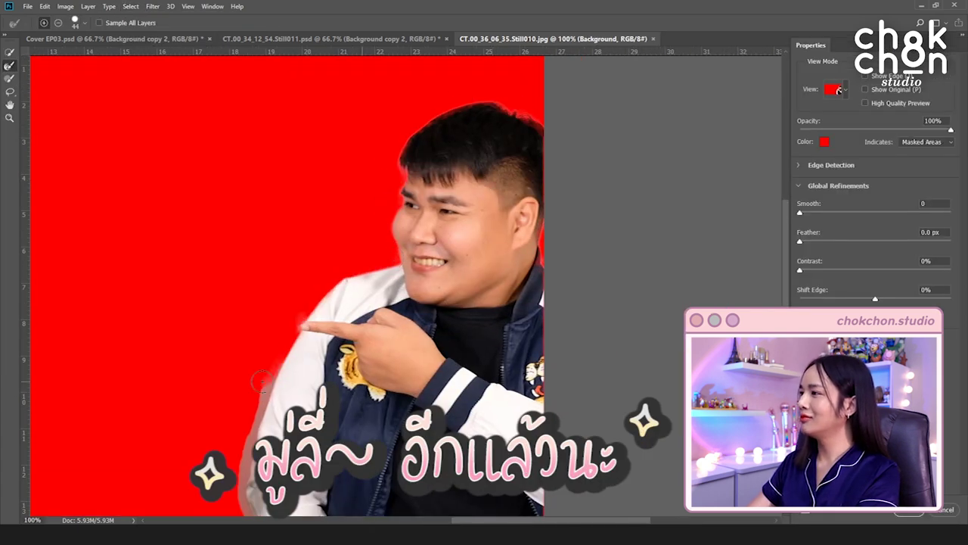
scroll(261, 382, down, 3)
key(Return)
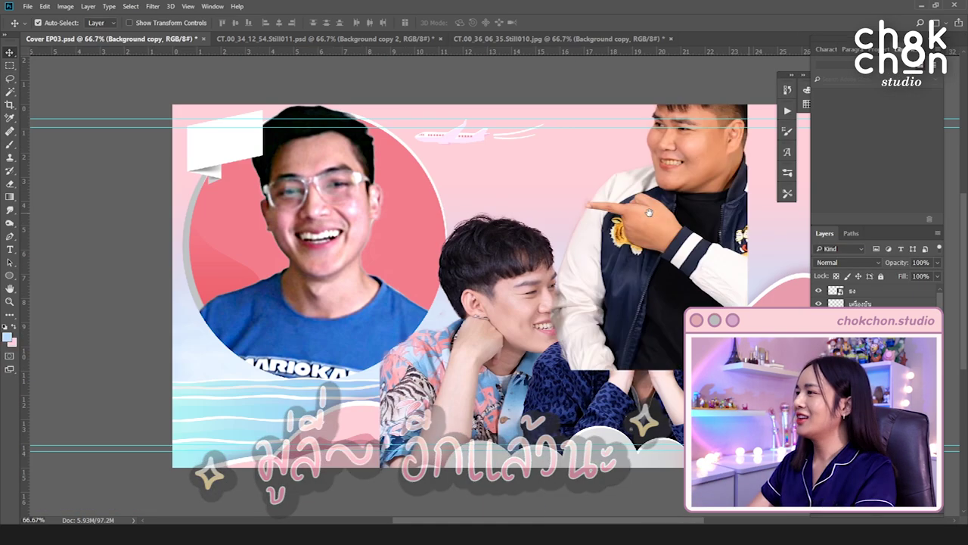
drag(523, 298, 571, 367)
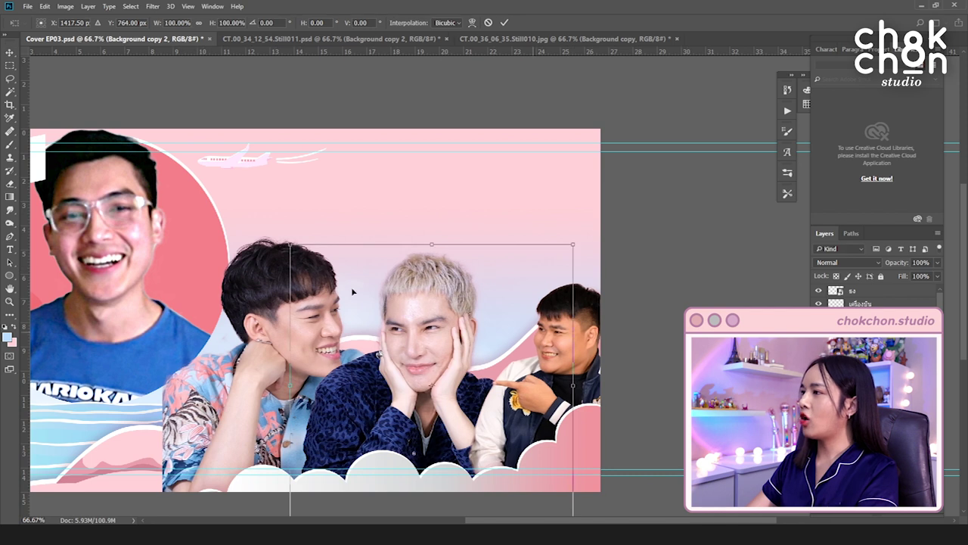
Shrink the blond man's cutout in the cover, and flip the floral-shirt man's cutout horizontally and scale it down.
drag(477, 242, 488, 291)
drag(454, 363, 446, 375)
click(279, 363)
click(44, 6)
click(223, 378)
key(ctrl+t)
drag(162, 236, 228, 304)
key(Return)
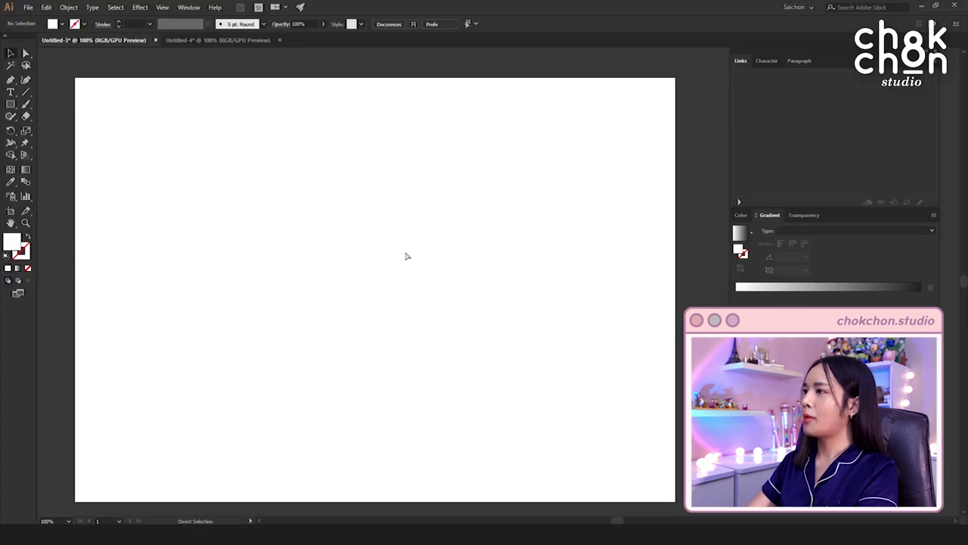
Switch to Illustrator, paste the Sydney Opera House photo near the artboard's upper-left corner and trace the building with the Pen tool.
key(ctrl+v)
drag(454, 265, 214, 172)
drag(300, 192, 376, 183)
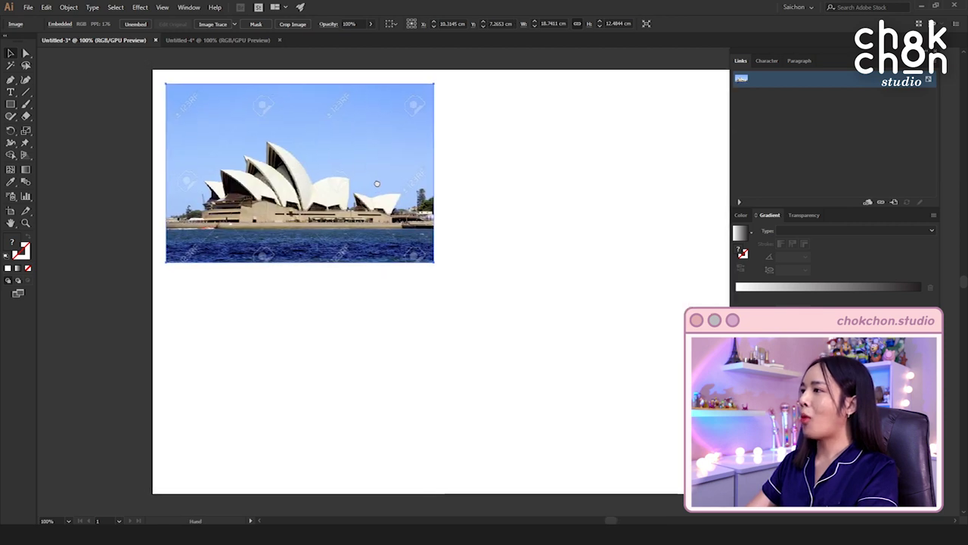
key(p)
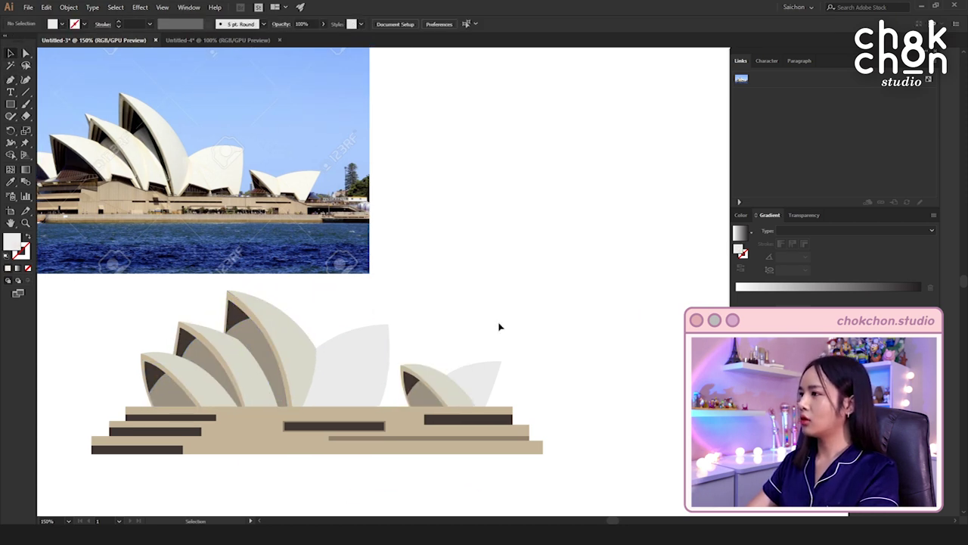
Save the illustration as Aus in Adobe Illustrator format in the P-Cha folder.
key(ctrl+s)
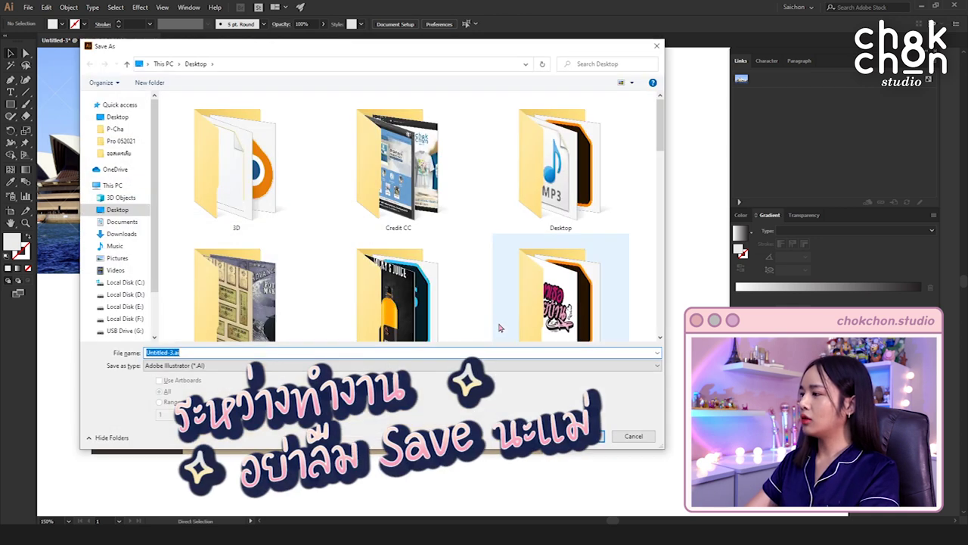
click(115, 130)
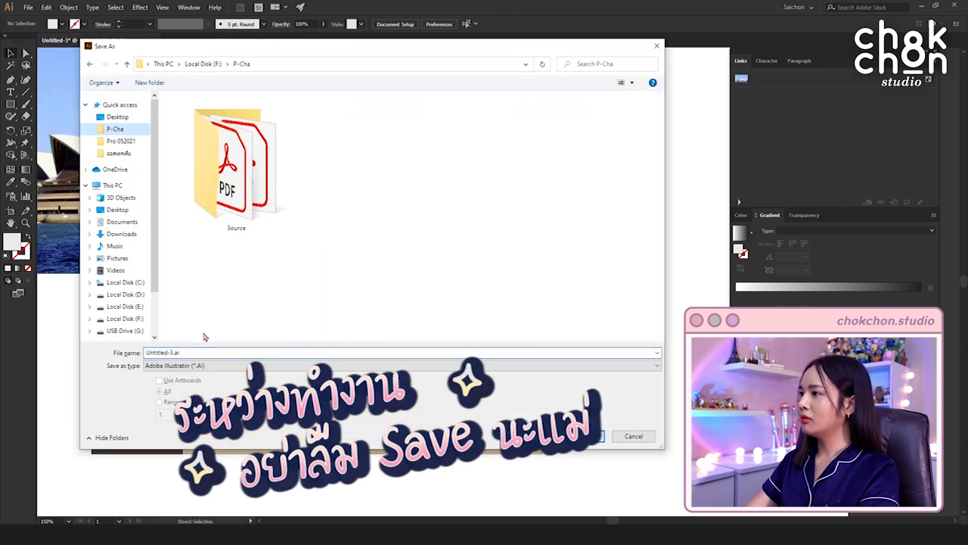
text(Aus)
key(Return)
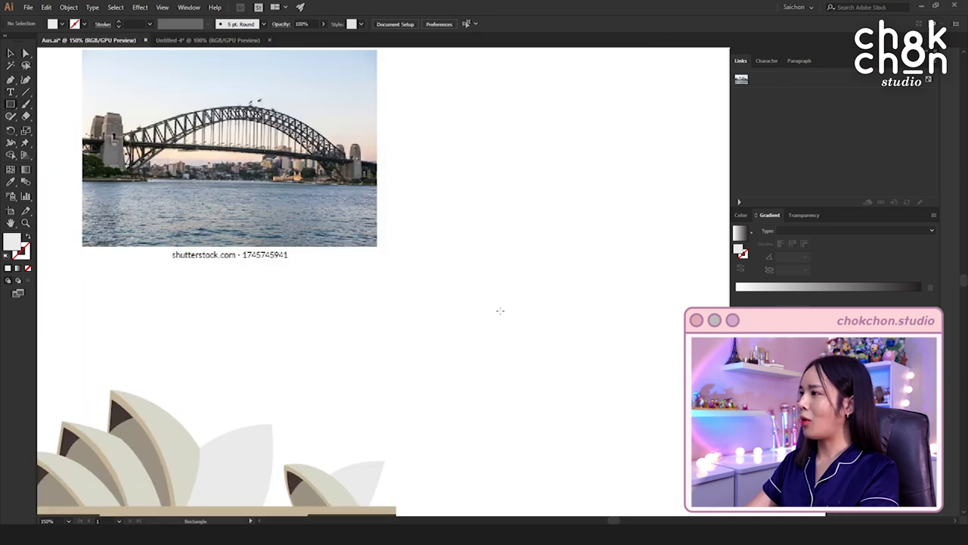
Draw the rectangles of a bridge tower beside the bridge photo and colour them with the Opera House's light shell shade.
mouse_move(490, 281)
mouse_down()
mouse_move(531, 345)
mouse_move(526, 268)
mouse_up()
key(i)
click(173, 454)
scroll(559, 335, up, 2)
drag(421, 225, 503, 233)
key(i)
scroll(463, 282, down, 6)
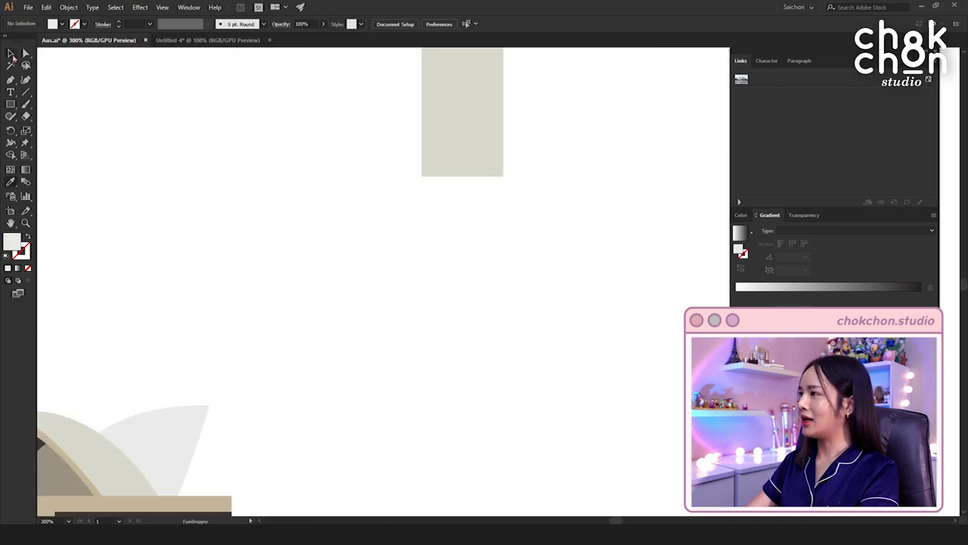
Finish the bridge tower with a stepped cap and a dark arched opening, and copy it to the bridge's other end.
click(11, 55)
scroll(463, 282, up, 6)
click(408, 318)
scroll(459, 295, down, 2)
scroll(460, 295, up, 3)
click(430, 195)
click(359, 206)
click(214, 192)
scroll(426, 295, down, 4)
drag(422, 295, 516, 295)
mouse_move(285, 184)
mouse_down()
mouse_move(252, 156)
mouse_move(225, 172)
mouse_up()
drag(516, 298, 294, 299)
Draw the bridge's straight deck and curved upper arch between the two towers with the Pen tool.
key(p)
click(294, 290)
click(515, 290)
click(491, 223)
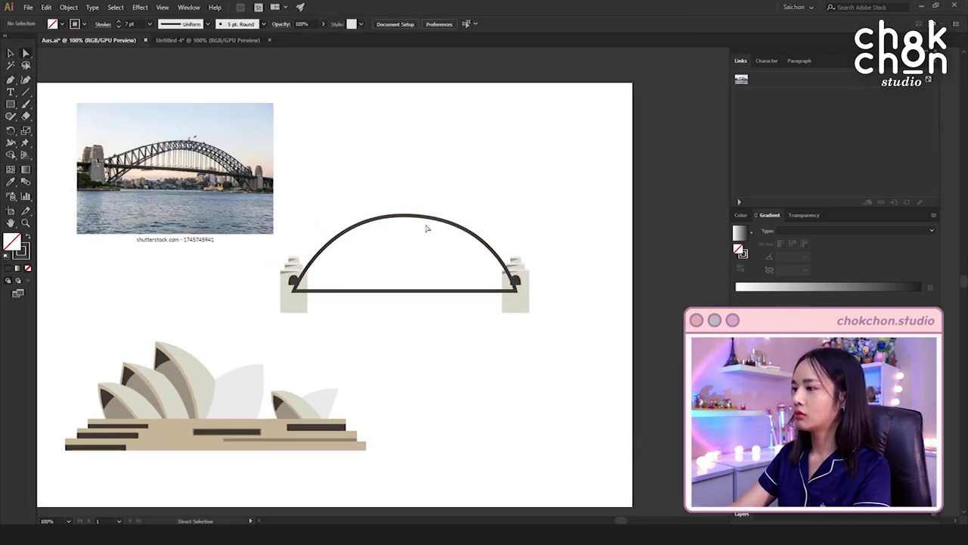
Draw a vertical bar under the bridge arch and repeat it at even spacing across the whole span.
drag(316, 254, 316, 208)
drag(314, 257, 325, 257)
key(ctrl+d)
key(ctrl+d)
key(ctrl+d)
key(ctrl+d)
key(ctrl+d)
key(ctrl+d)
key(ctrl+d)
key(ctrl+d)
key(ctrl+d)
key(ctrl+d)
key(ctrl+d)
key(ctrl+d)
key(ctrl+d)
key(ctrl+d)
key(ctrl+d)
key(ctrl+d)
key(ctrl+d)
Draw a second, lower arch between the bridge's two towers with the Pen tool.
click(304, 308)
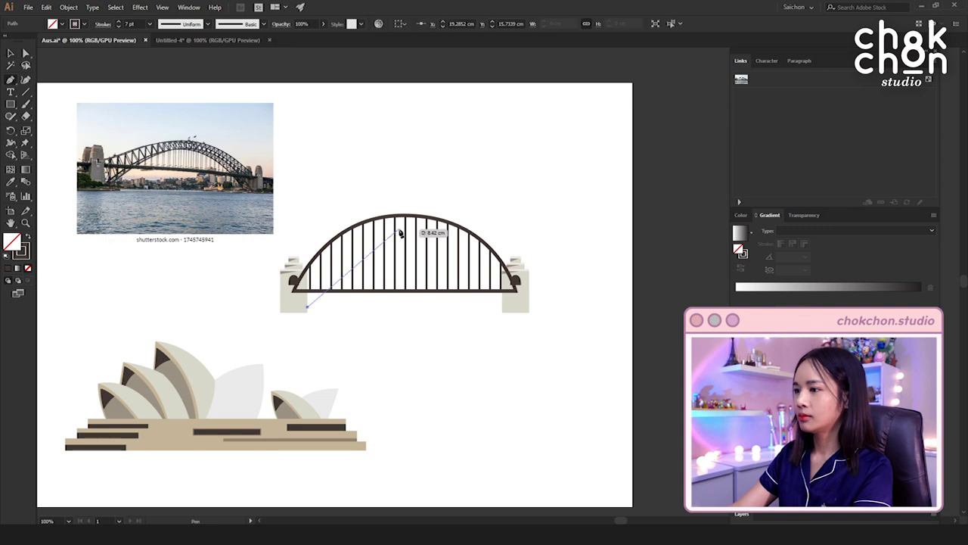
drag(405, 223, 469, 223)
click(505, 308)
right_click(405, 223)
click(553, 374)
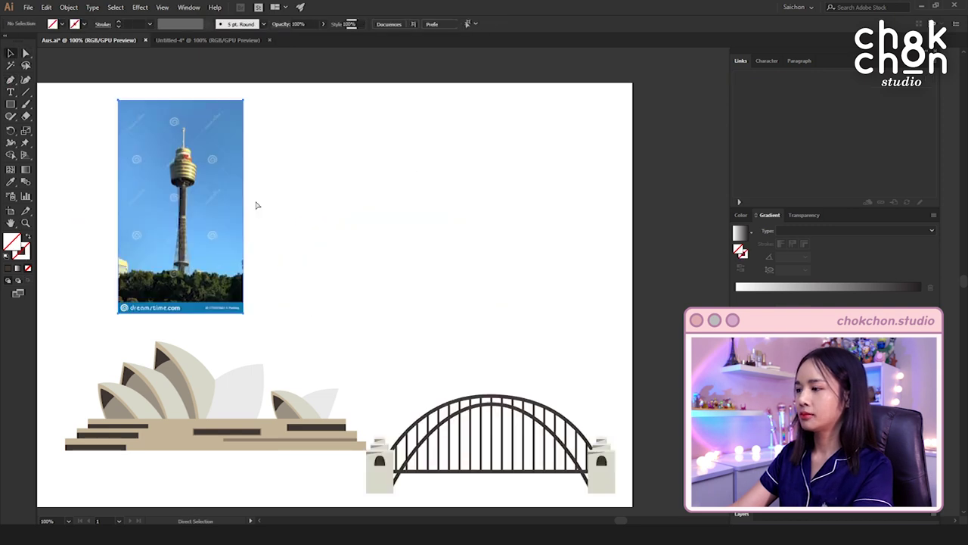
Build the Sydney Tower's turret beside its photo by copying horizontal bands and clipping them to the tapered shape.
click(220, 214)
drag(220, 214, 265, 227)
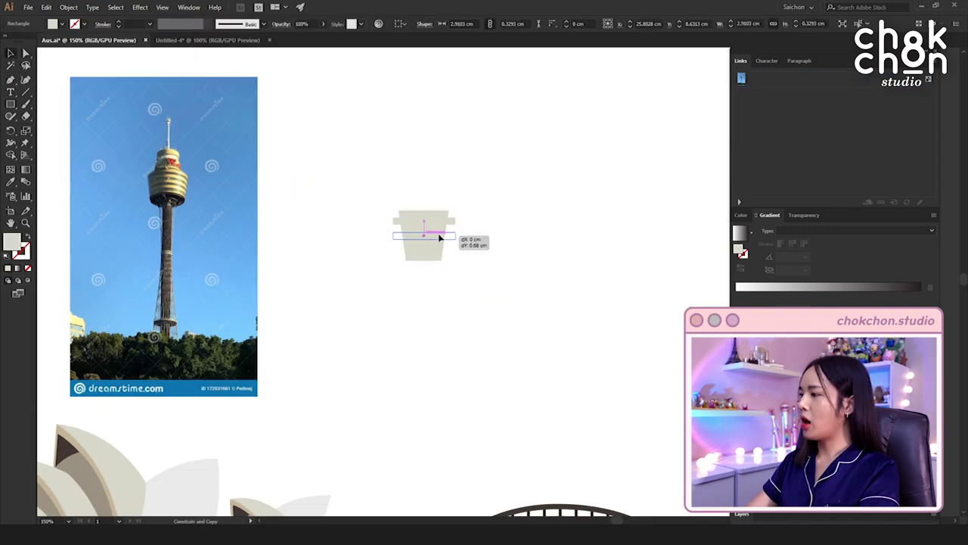
click(425, 214)
key(ctrl+7)
click(369, 164)
drag(441, 179, 443, 178)
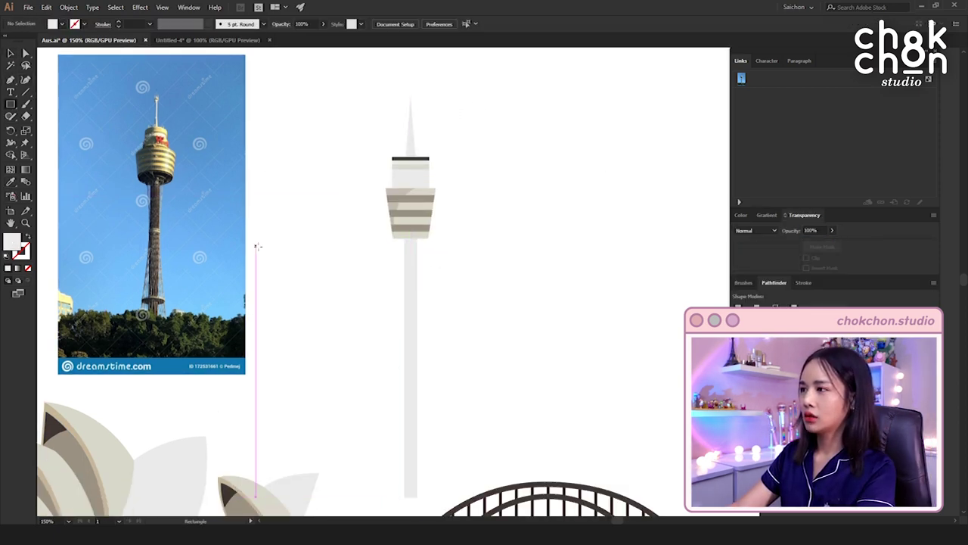
Add a thin band and a wider dark crossbar across the Sydney Tower's column.
drag(404, 280, 417, 283)
drag(396, 391, 438, 397)
click(301, 107)
Draw angled support cables along the Sydney Tower's column with the Pen tool and adjust their stroke weight.
click(397, 239)
click(404, 282)
click(390, 496)
click(803, 282)
click(769, 297)
click(769, 300)
scroll(325, 460, up, 2)
click(497, 280)
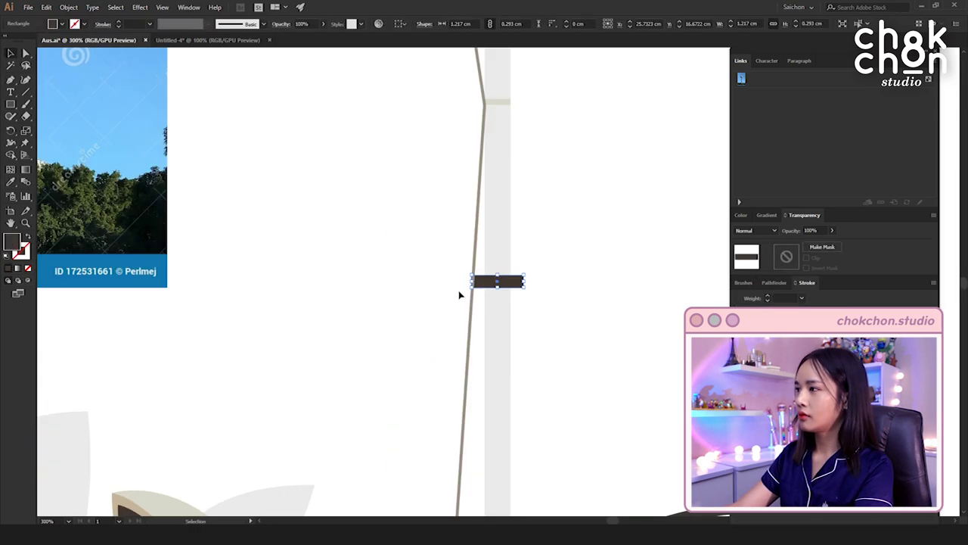
scroll(244, 383, down, 2)
click(363, 204)
click(361, 462)
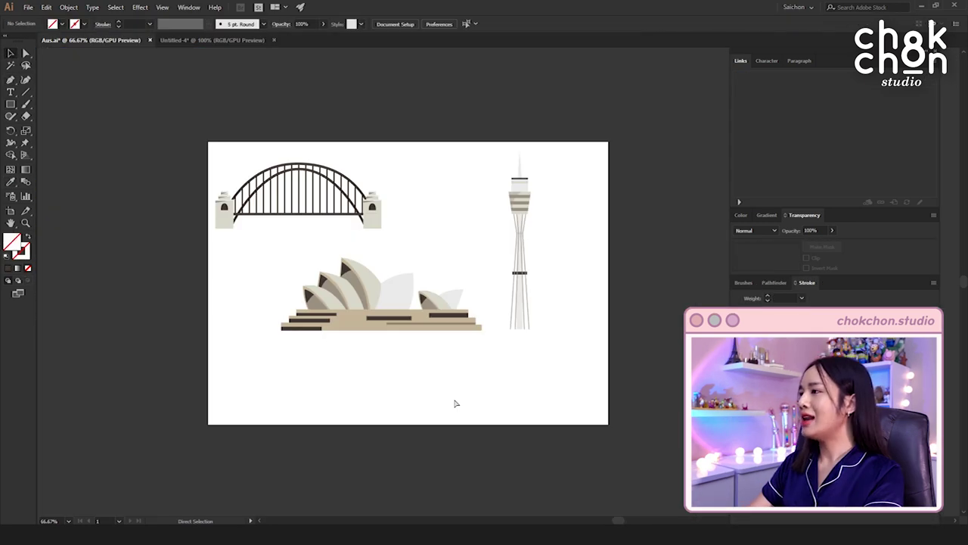
key(ctrl+1)
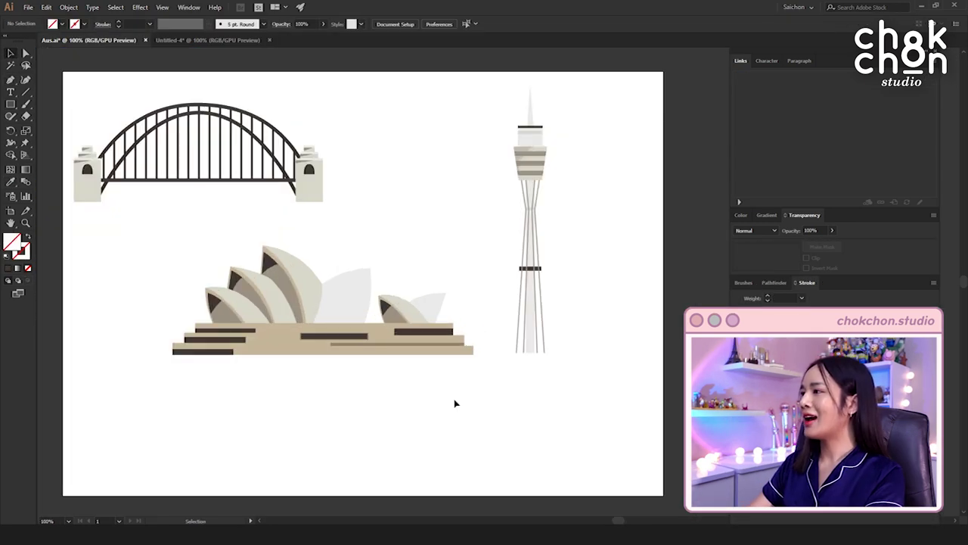
drag(457, 403, 510, 453)
click(499, 394)
click(565, 465)
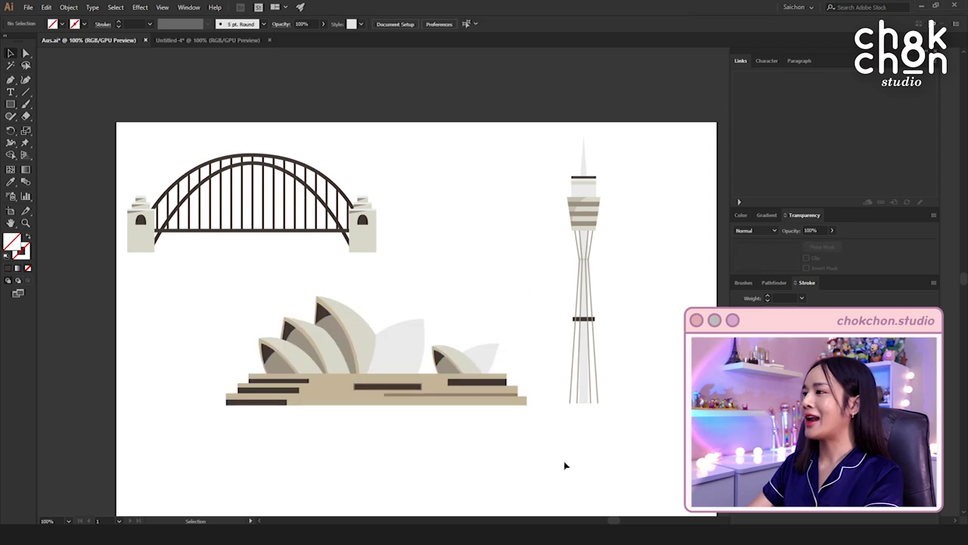
Paste the Opera House artwork from Illustrator into Cover EP03.psd in Photoshop, scale it down near the title logo and send it backward three layers.
click(444, 388)
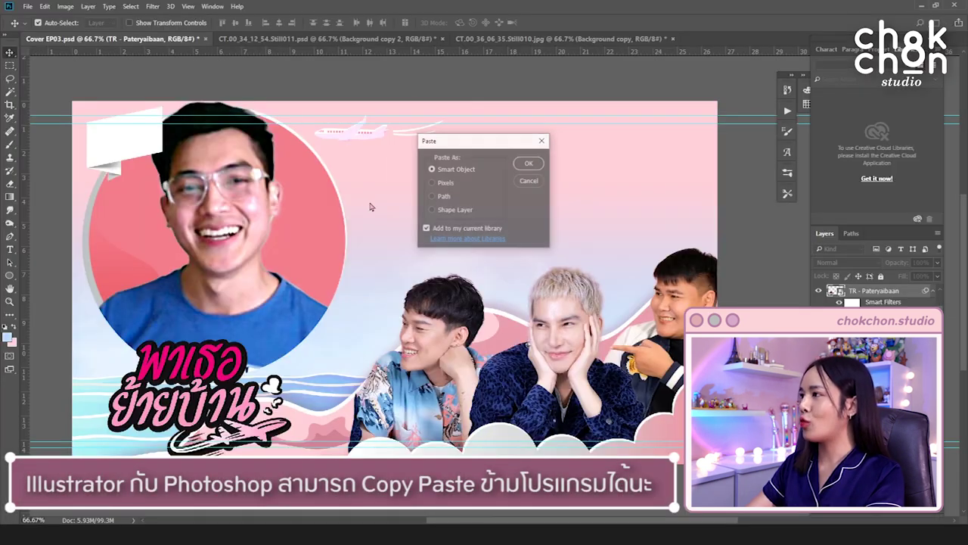
click(524, 167)
drag(495, 245, 566, 218)
drag(435, 278, 278, 231)
key(Return)
drag(260, 228, 299, 340)
key(ctrl+[)
key(ctrl+[)
key(ctrl+[)
Shrink the Opera House further with Free Transform to sit above the sea, and brighten it with Levels.
key(ctrl+t)
drag(451, 287, 386, 310)
drag(334, 339, 355, 345)
key(Return)
click(65, 6)
mouse_move(81, 31)
click(189, 43)
mouse_move(665, 243)
mouse_down()
mouse_move(647, 242)
mouse_move(655, 244)
mouse_up()
click(713, 151)
Paste the Sydney Tower artwork, scale it down behind the Opera House at the circle's edge, and adjust it with Levels.
key(ctrl+v)
key(ctrl+t)
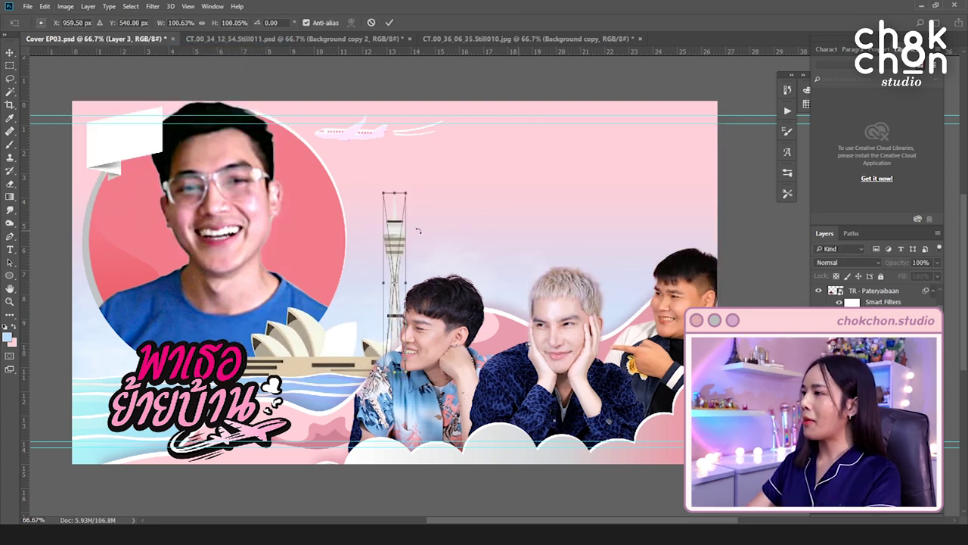
drag(411, 189, 406, 214)
drag(398, 235, 326, 288)
key(Return)
key(ctrl+bracketleft)
key(ctrl+l)
click(704, 150)
Shift the floral-shirt man slightly right, and paste and resize the bridge artwork between him and the Opera House.
drag(442, 363, 453, 363)
key(ctrl+v)
key(ctrl+t)
drag(479, 245, 478, 193)
key(Return)
Paste city buildings above the title logo and a skyscraper beside the Sydney Tower, and nudge the floral-shirt man slightly left.
key(ctrl+v)
drag(457, 229, 142, 322)
key(Return)
key(ctrl+v)
drag(362, 223, 349, 314)
drag(453, 363, 446, 363)
Change the cover's headline text to "ย้ายไปออสเตรเลียยังไง?" and set its size to 180 pt.
key(t)
click(353, 207)
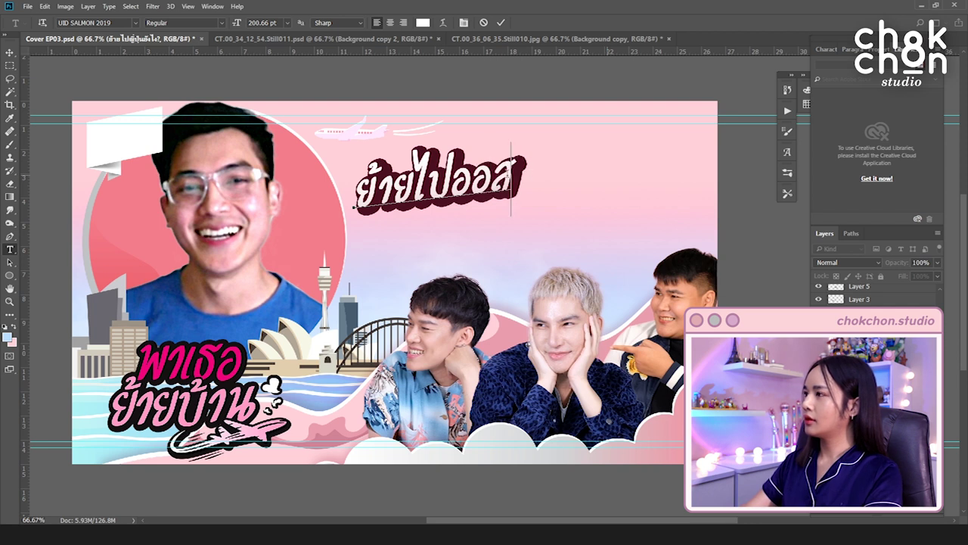
text(ียยังไง)
key(super+space)
text(?)
key(ctrl+a)
click(288, 22)
click(262, 23)
text(180)
Set the word "ออสเตรเลีย" in the headline to 300 pt and scale the headline down to fit the cover with Free Transform.
drag(442, 188, 592, 168)
click(262, 23)
text(300)
key(ctrl+Return)
key(ctrl+t)
drag(773, 89, 696, 112)
key(Return)
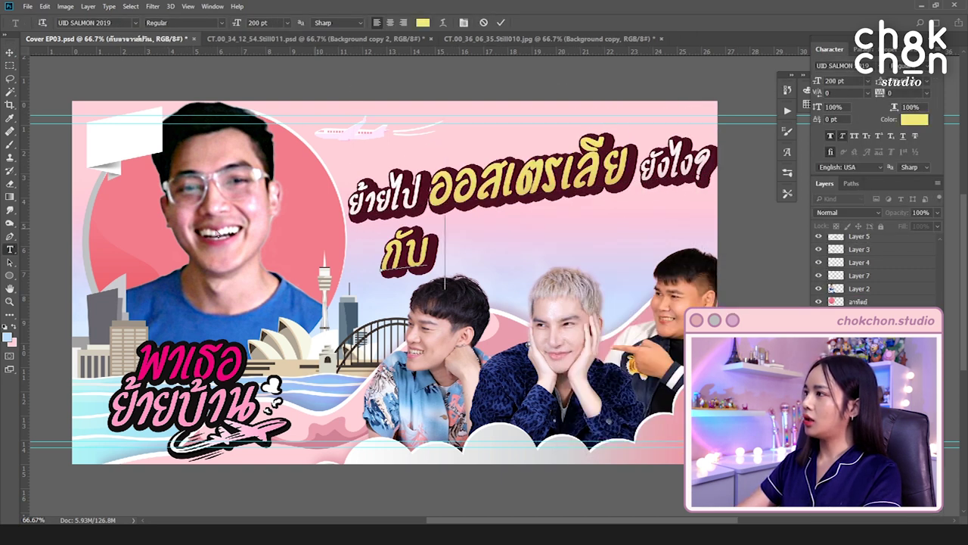
Complete the headline's second line as "กับ DADDY ON DUTY" and set its size to 150 pt.
text(DADDY ON DUTY)
key(ctrl+a)
click(287, 23)
click(262, 23)
text(150)
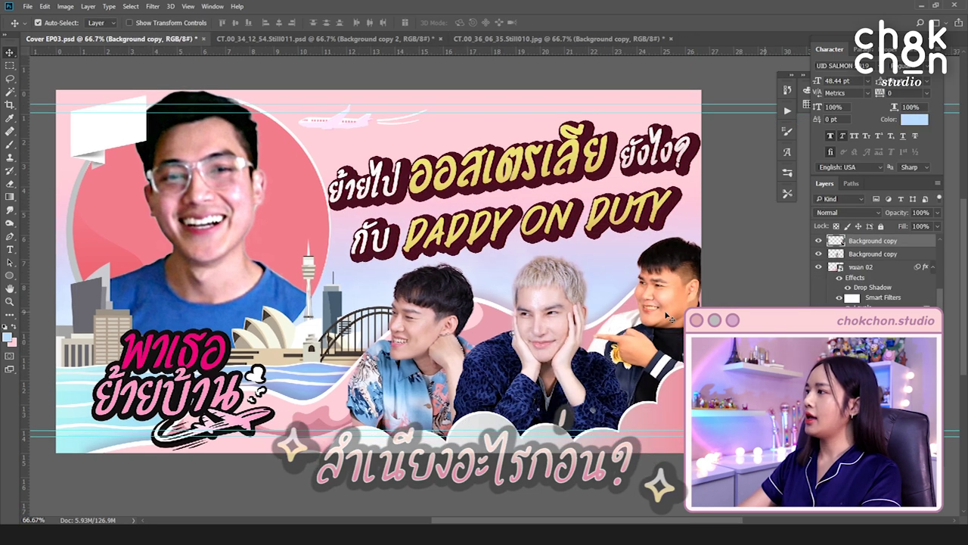
Adjust the Color Balance of the cutout of the pointing man in the varsity jacket.
key(ctrl+plus)
key(ctrl+plus)
drag(662, 313, 284, 221)
key(ctrl+minus)
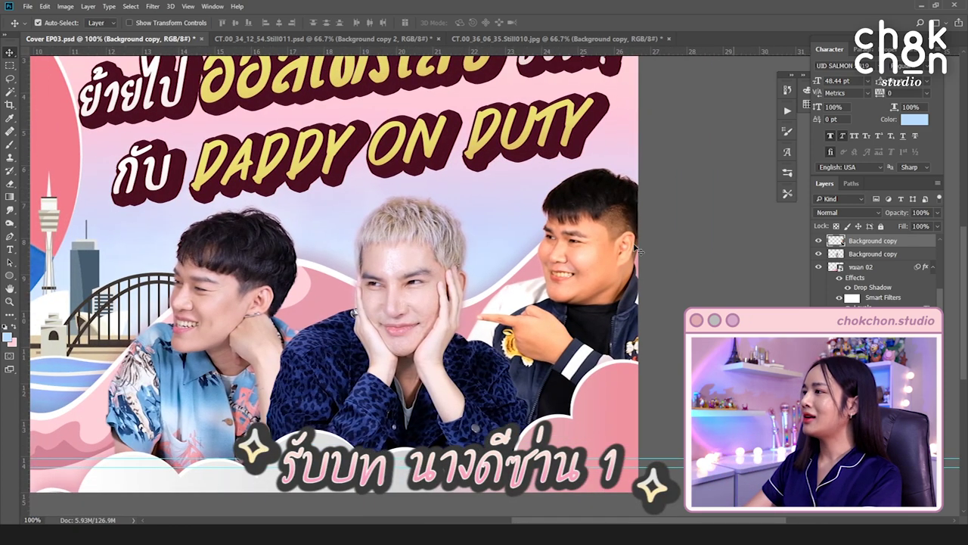
click(65, 6)
mouse_move(106, 31)
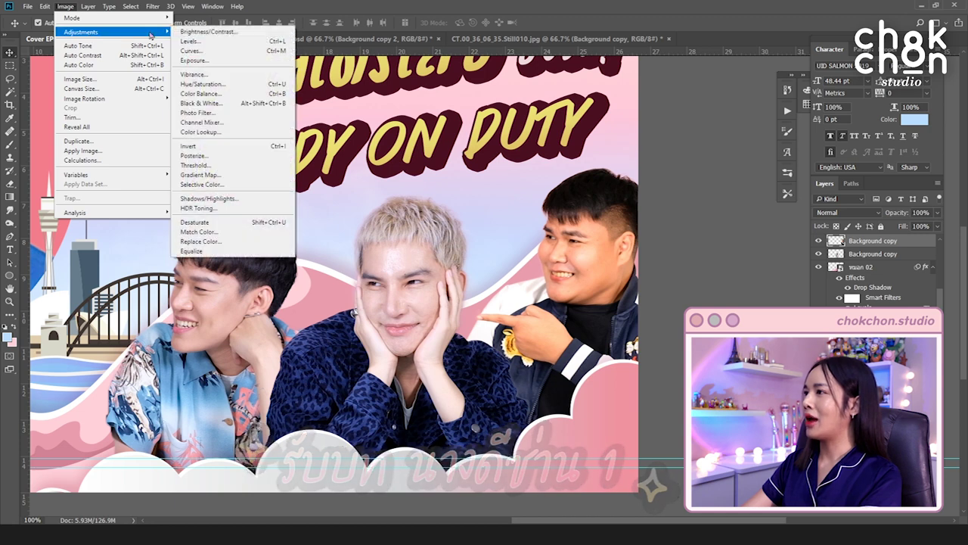
click(227, 93)
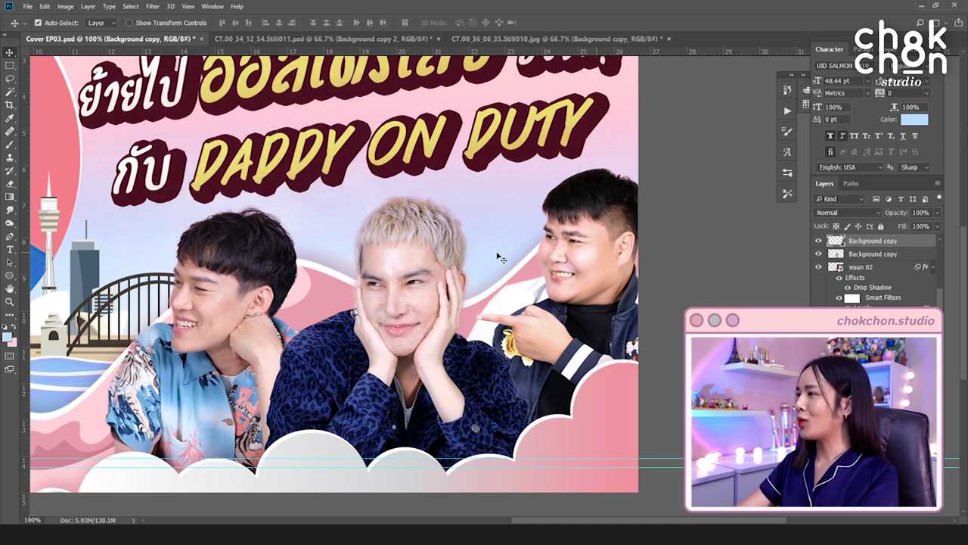
Paint pink blush on the blond man's cheeks with a 51 px Soft Round brush on a new layer and adjust the layer's blending and opacity.
key(ctrl)
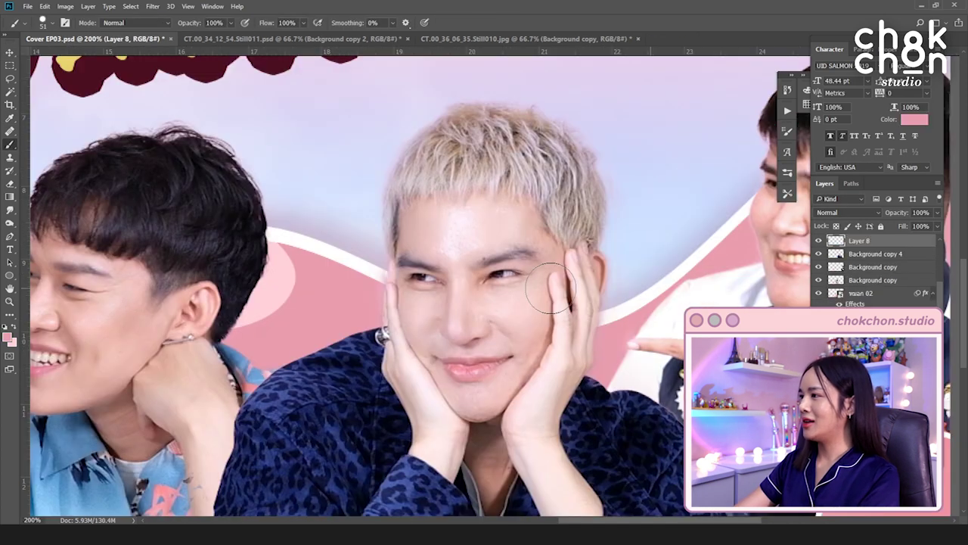
right_click(589, 289)
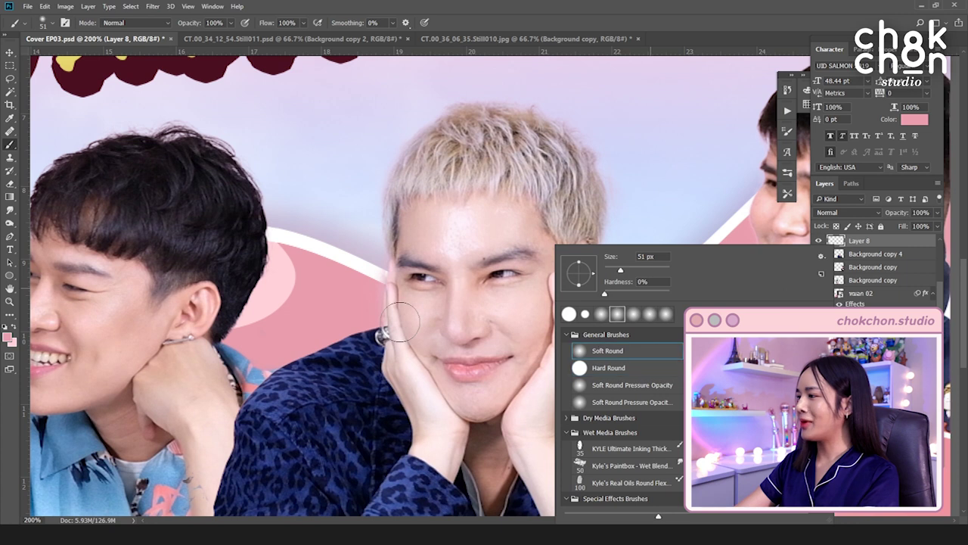
click(395, 323)
drag(394, 322, 415, 321)
drag(534, 316, 555, 314)
click(847, 213)
click(840, 253)
mouse_move(937, 226)
mouse_down()
mouse_move(912, 237)
mouse_move(925, 237)
mouse_up()
Draw thin light-pink zigzag strokes over the cheek blush on a new layer with a small Hard Round brush.
drag(378, 325, 509, 314)
drag(227, 314, 221, 320)
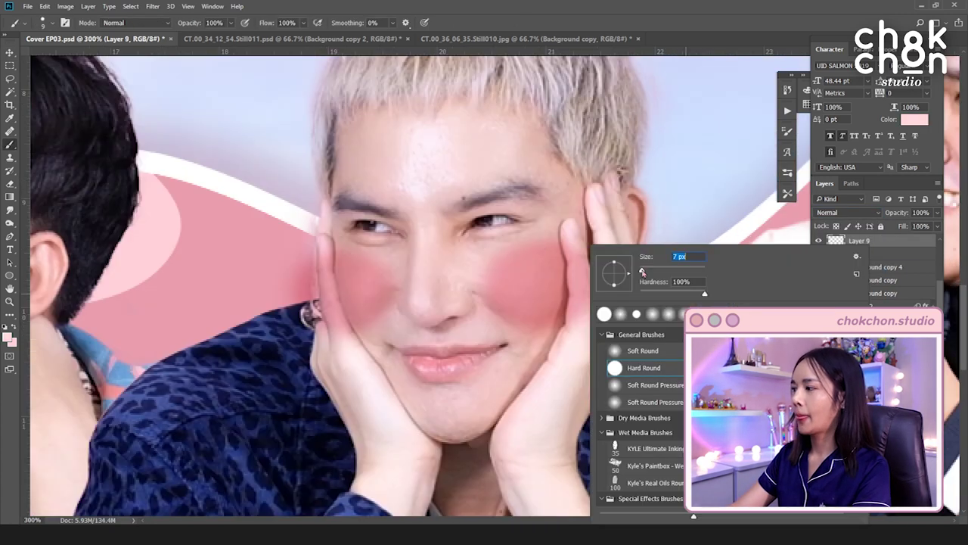
drag(514, 303, 579, 288)
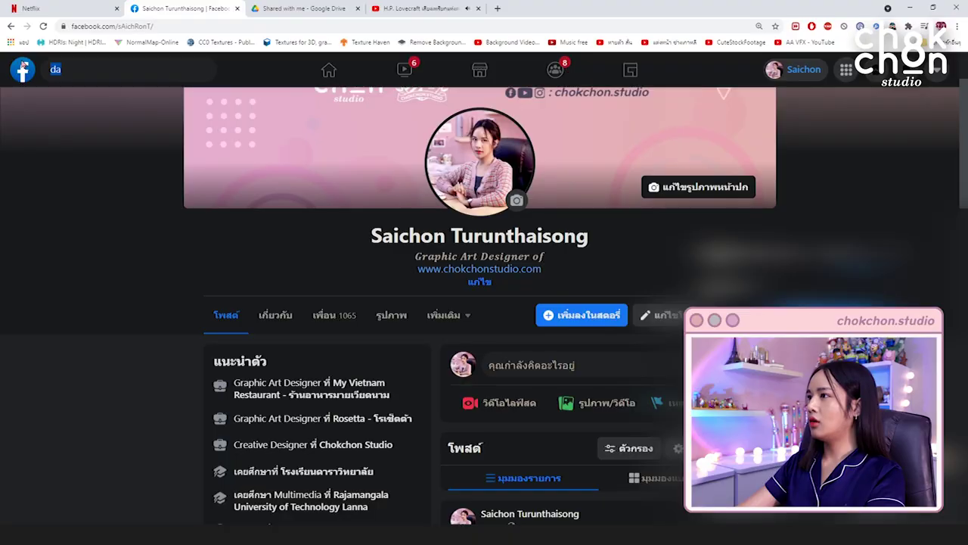
Switch to Facebook, search for the DADDY on DUTY page and look through its photos for a portrait of the guest.
click(46, 68)
text(dad)
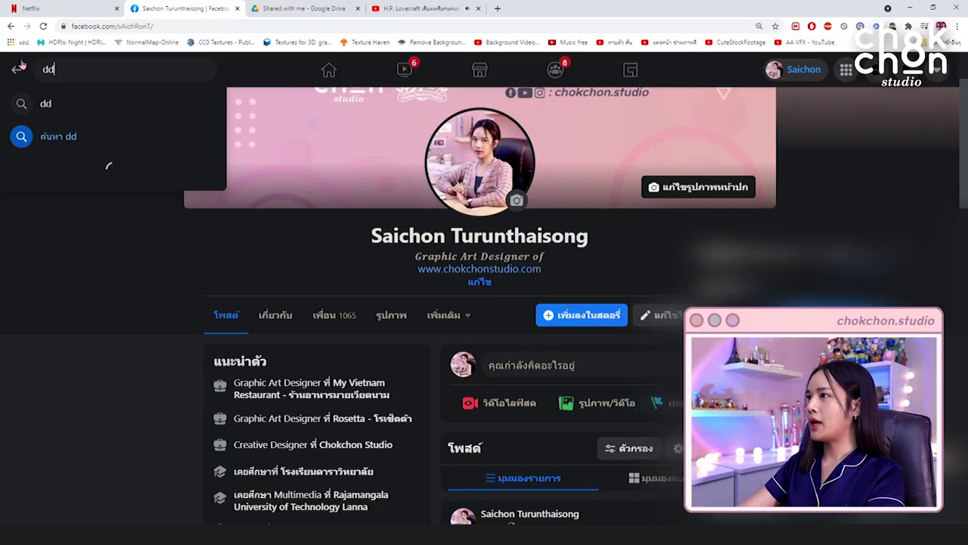
text(dy on)
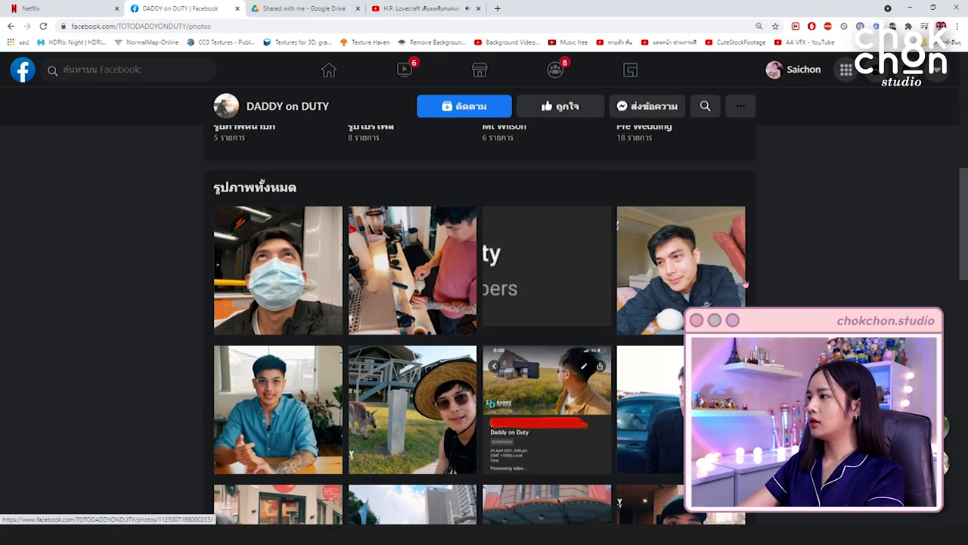
scroll(745, 283, down, 1)
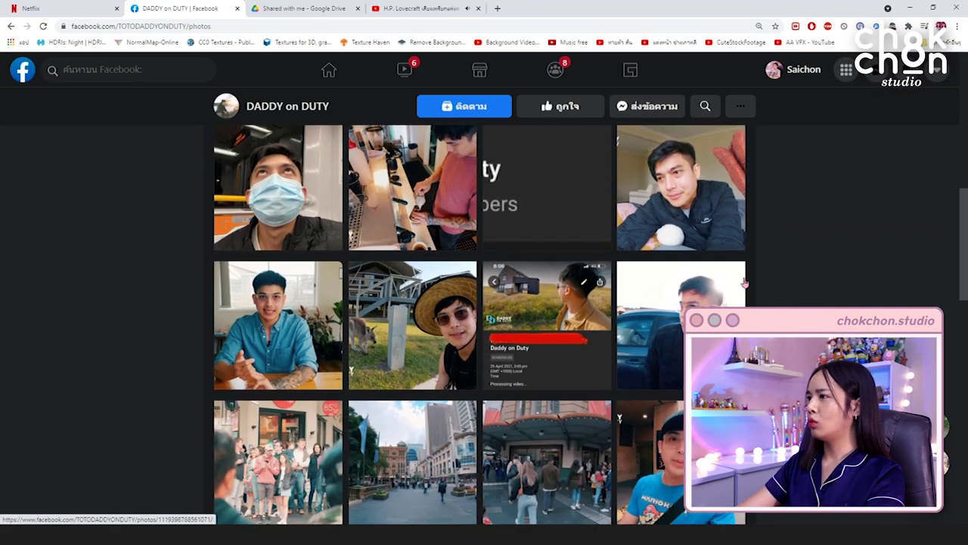
click(291, 302)
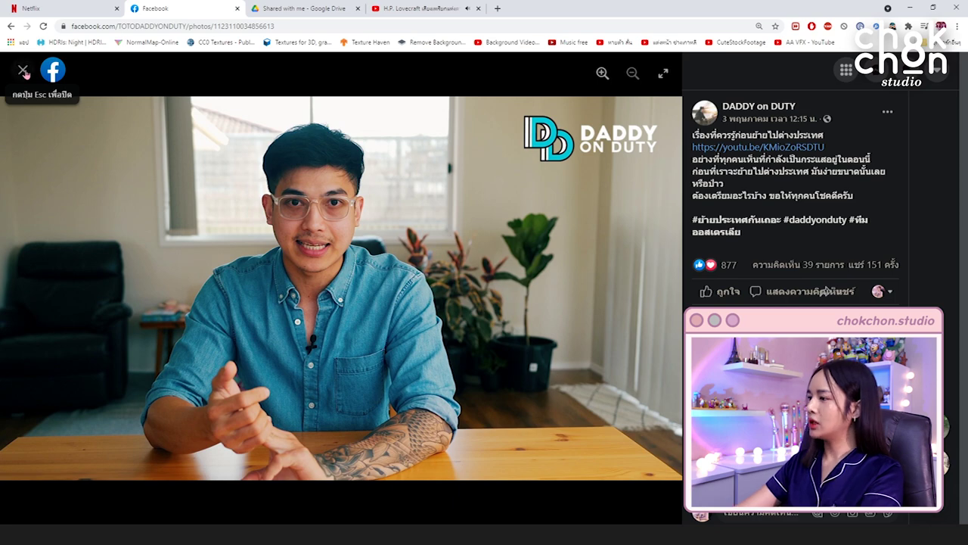
click(23, 72)
scroll(522, 311, down, 15)
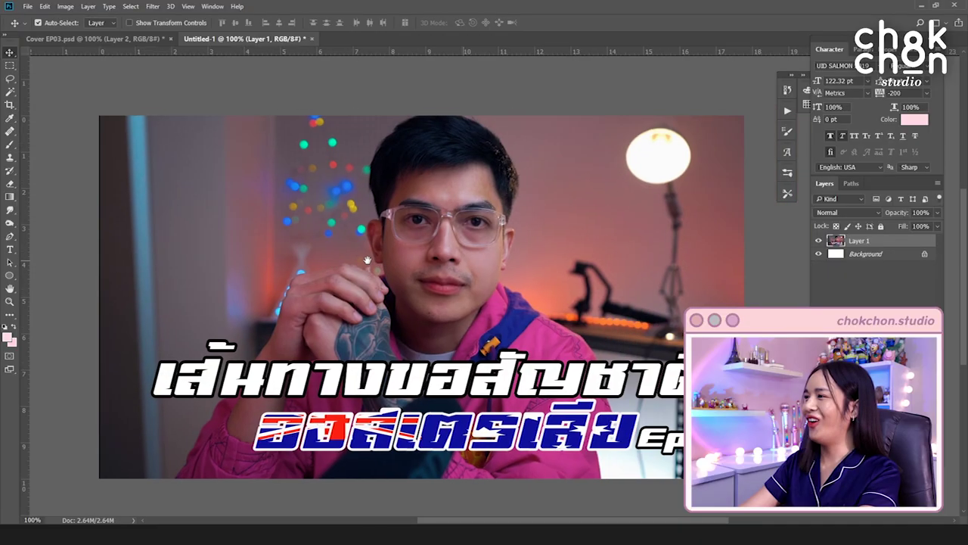
Lasso a loose outline around the man in the pink jacket and open the selection in Select and Mask.
mouse_move(367, 260)
mouse_down()
mouse_move(349, 270)
mouse_move(360, 257)
mouse_up()
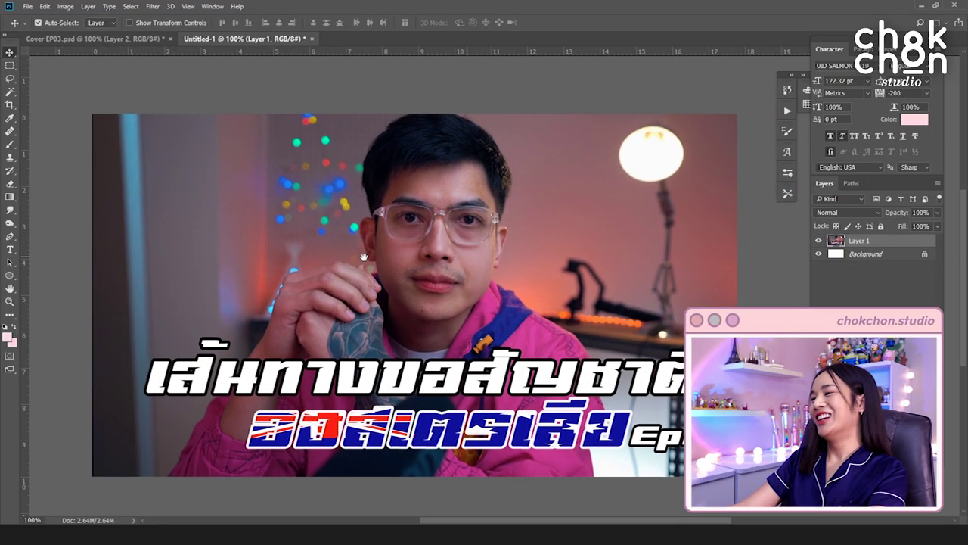
click(10, 79)
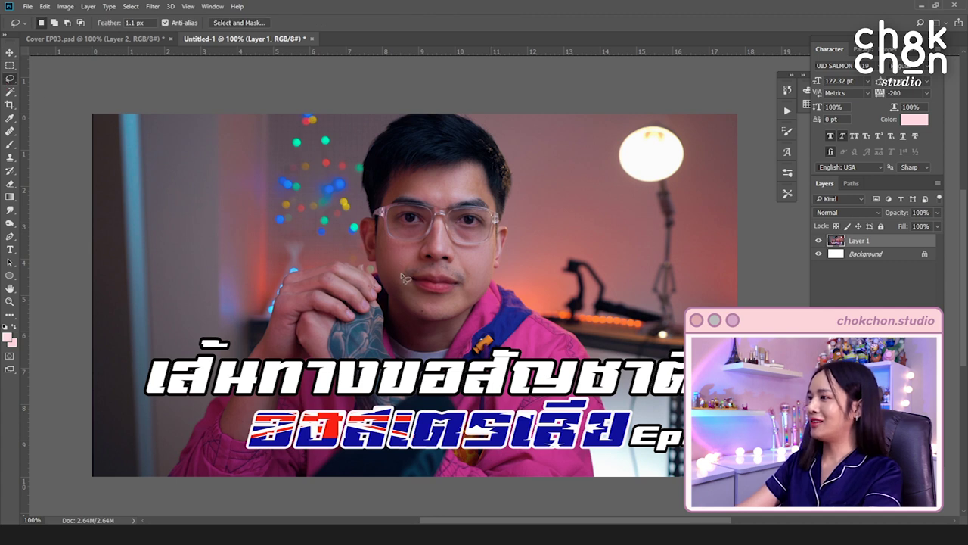
mouse_move(182, 442)
mouse_down()
mouse_move(238, 352)
mouse_move(325, 262)
mouse_up()
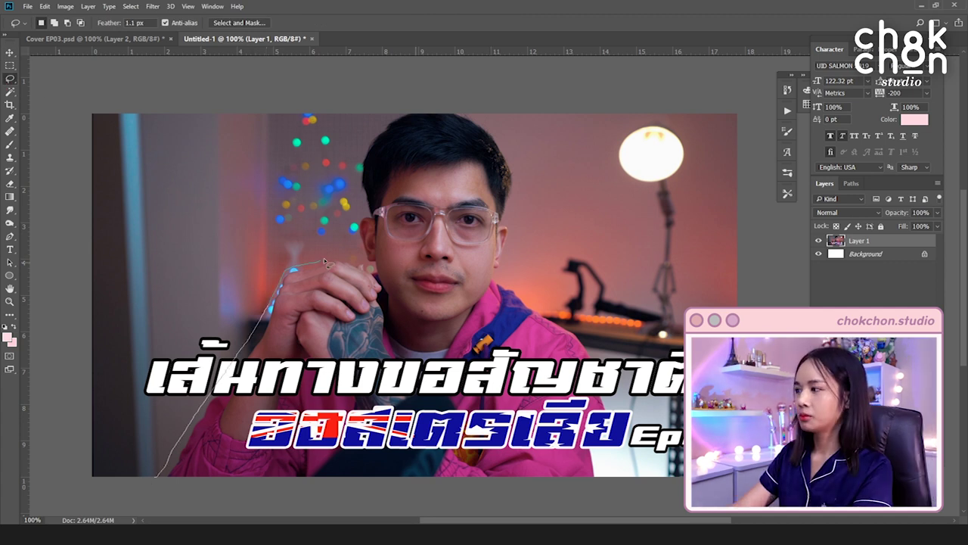
drag(633, 422, 643, 481)
click(130, 6)
click(162, 128)
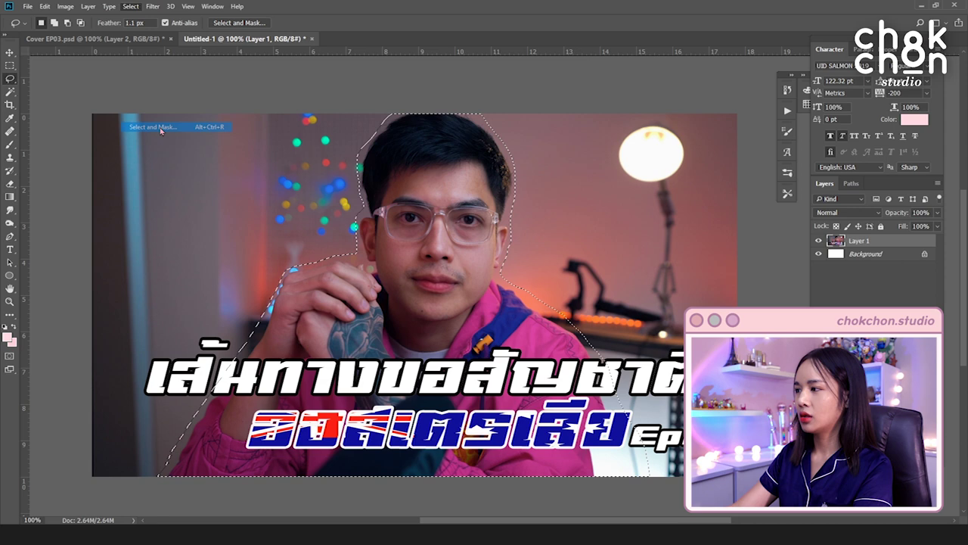
Refine the selection edge along the man's shoulders, hair and hands in Select and Mask.
key(ctrl+plus)
drag(582, 144, 433, 273)
drag(453, 155, 359, 80)
drag(247, 68, 163, 208)
Bring the pink-jacket cutout into the cover, place it over the circle and delete the old blue-shirt portrait.
drag(176, 268, 370, 217)
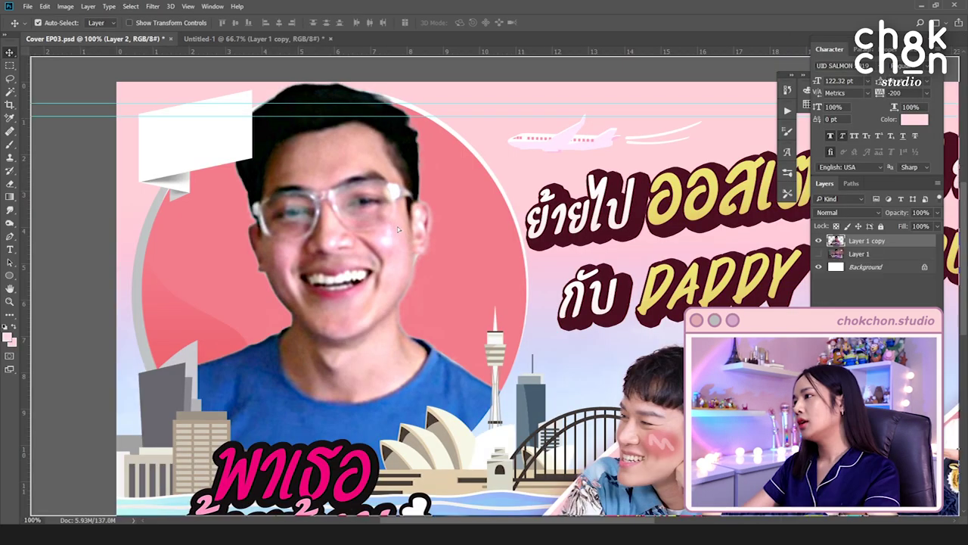
drag(398, 227, 396, 247)
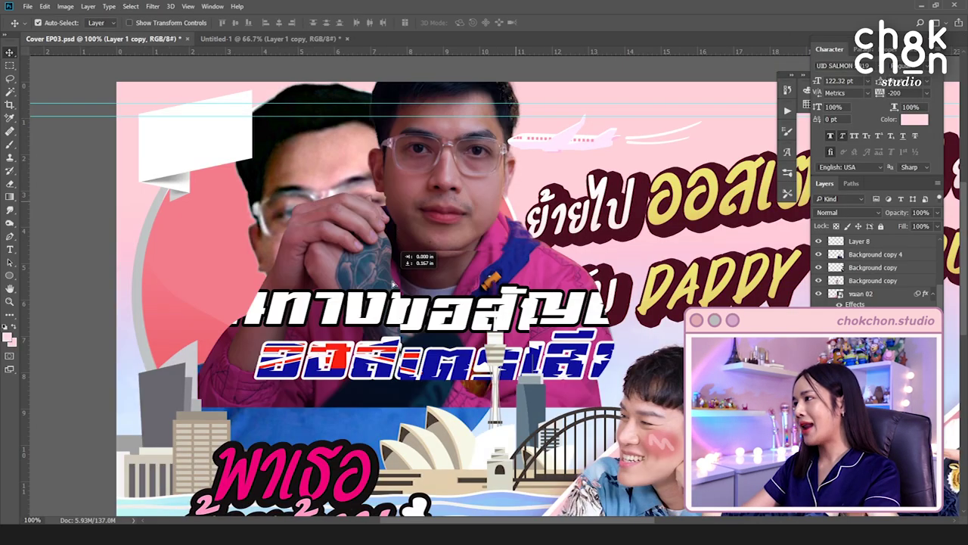
drag(394, 286, 393, 294)
drag(427, 262, 346, 278)
click(387, 244)
key(Delete)
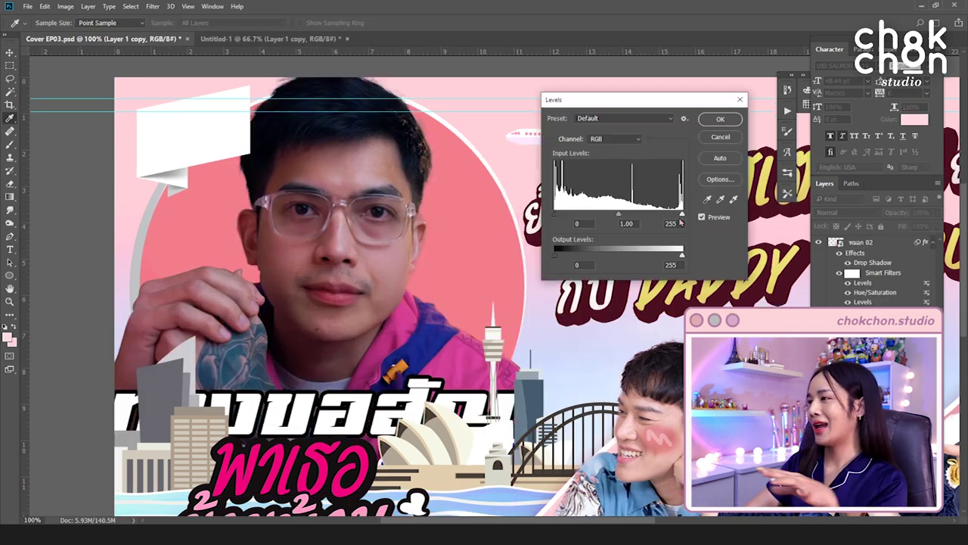
Brighten the new portrait with Levels, setting input shadows to 11, midtones to 1.33 and lowering the highlights.
drag(681, 214, 661, 217)
drag(594, 216, 561, 219)
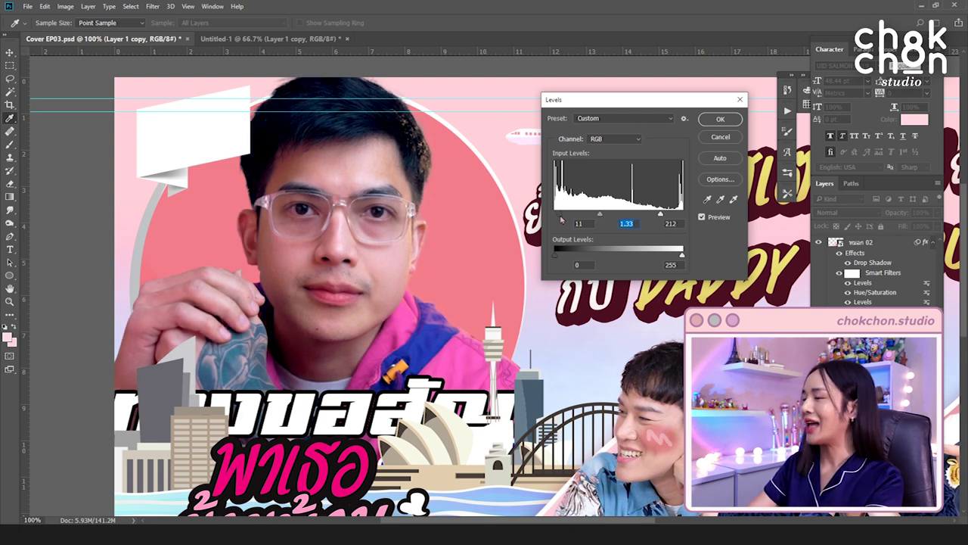
drag(659, 216, 654, 216)
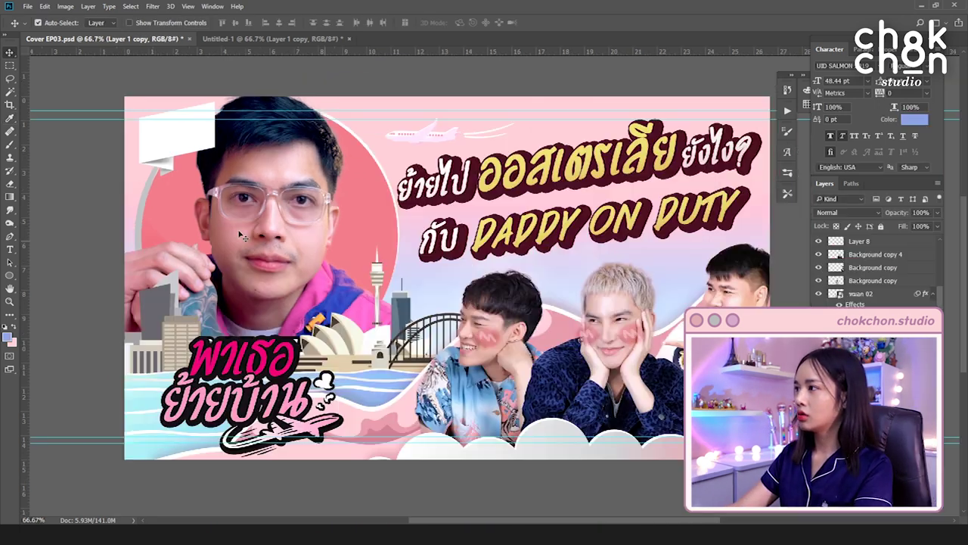
Enlarge the portrait slightly with Free Transform and shift it a little left within the circle.
key(ctrl+t)
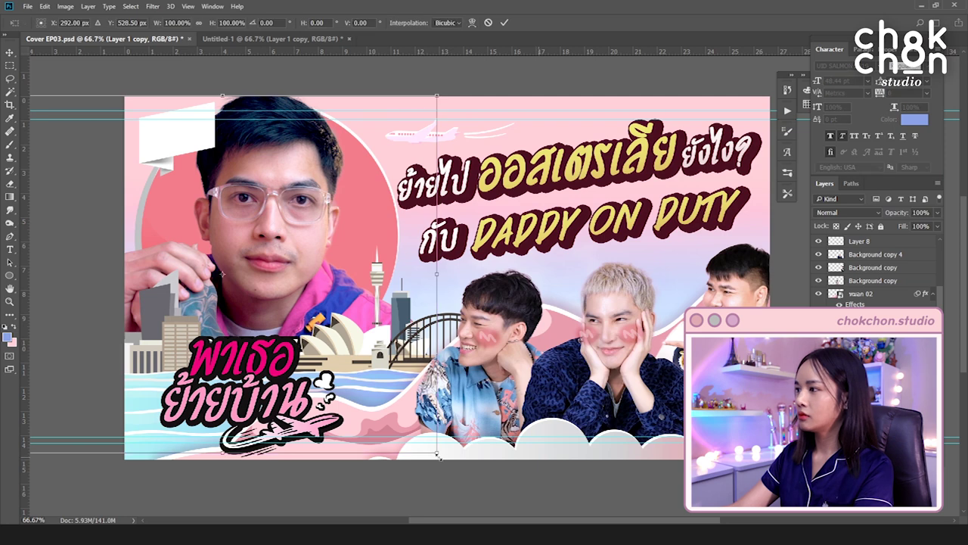
drag(439, 455, 450, 463)
drag(318, 228, 311, 228)
key(Return)
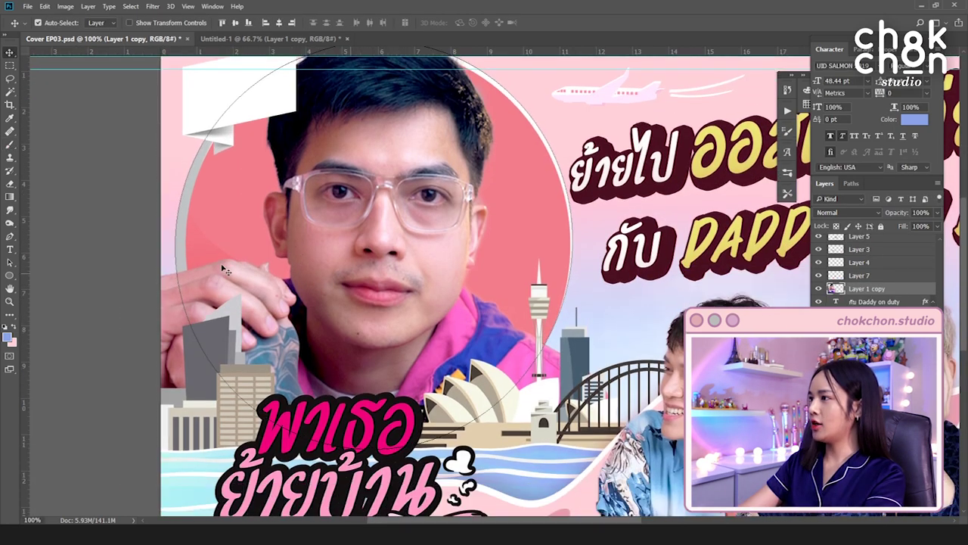
Erase the part of the man's hand that extends beyond the circle's edge and clear the selection.
scroll(162, 299, down, 1)
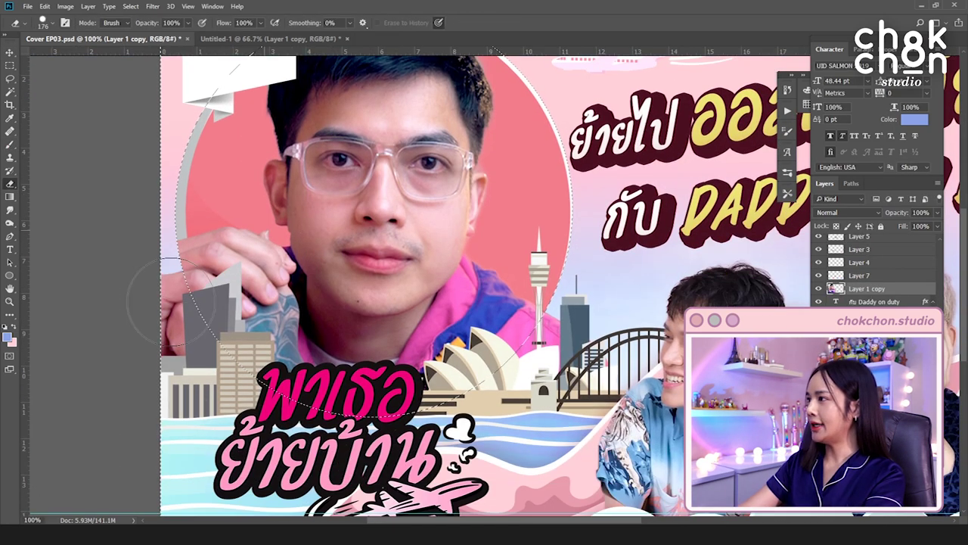
click(12, 53)
key(ctrl+d)
Duplicate the portrait layer and recolour the jacket beside the Opera House periwinkle blue with the Color Replacement tool in Color mode.
drag(409, 221, 344, 263)
key(b)
key(ctrl+j)
key(shift+b)
key(shift+b)
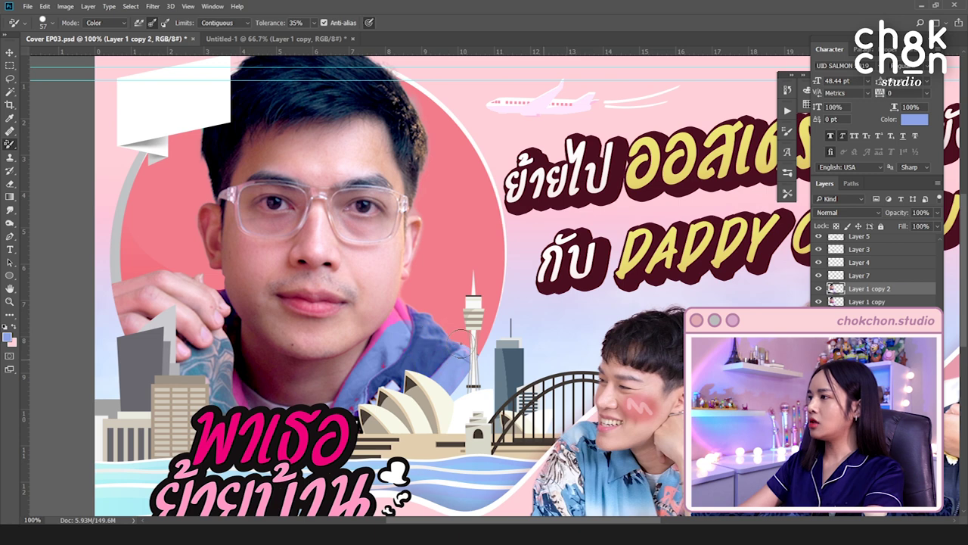
scroll(460, 333, up, 2)
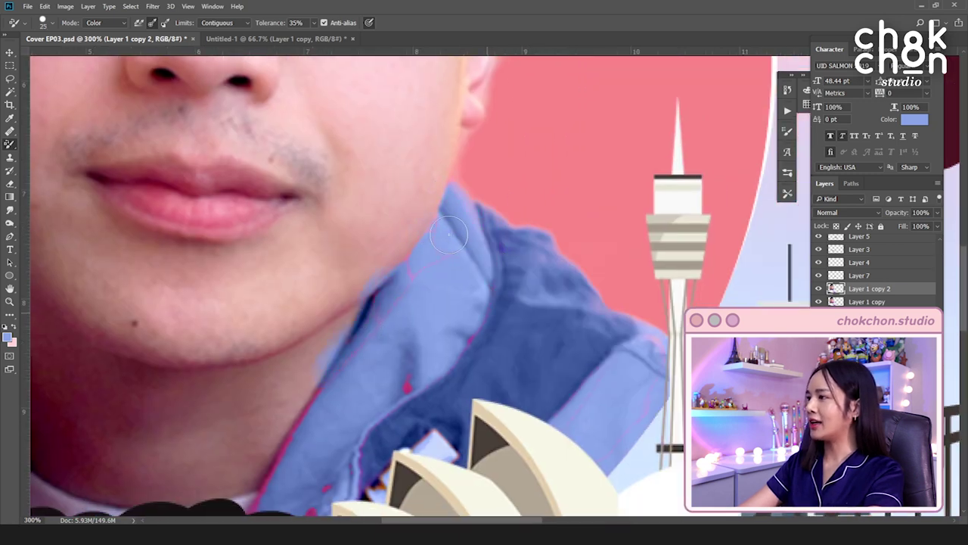
scroll(365, 326, down, 3)
scroll(364, 326, left, 1)
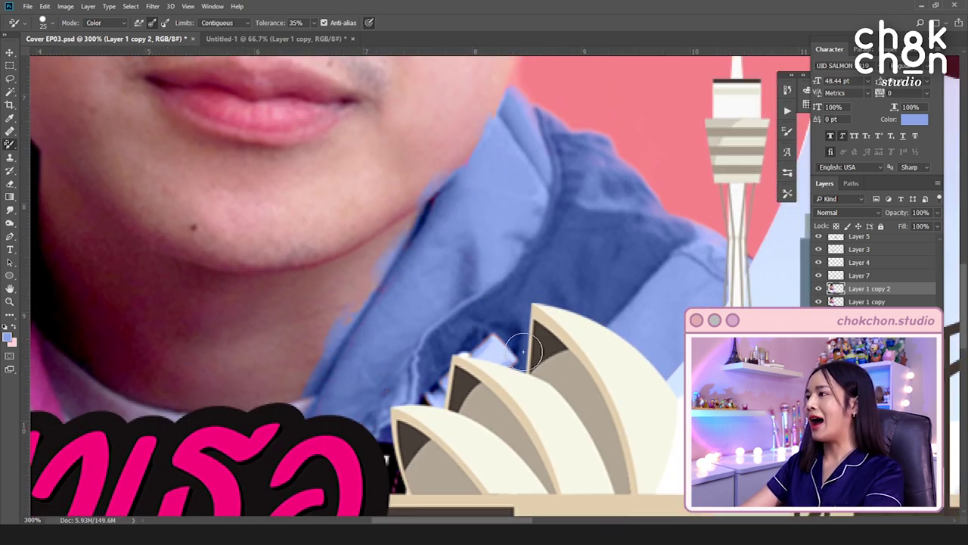
Erase the blue colour spill along the man's jaw and neck with a 10 px eraser.
key(e)
right_click(484, 207)
key(Return)
right_click(496, 232)
key(Return)
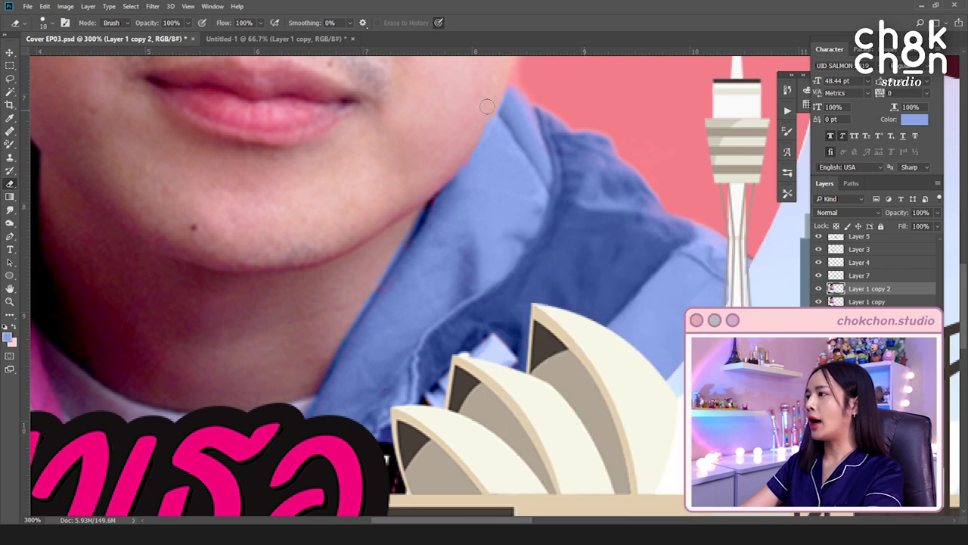
Recolour the remaining pink jacket between the tattooed hand and the neck blue with the Color Replacement tool, sampling blue from the artwork.
key(b)
scroll(476, 227, down, 2)
scroll(423, 268, left, 6)
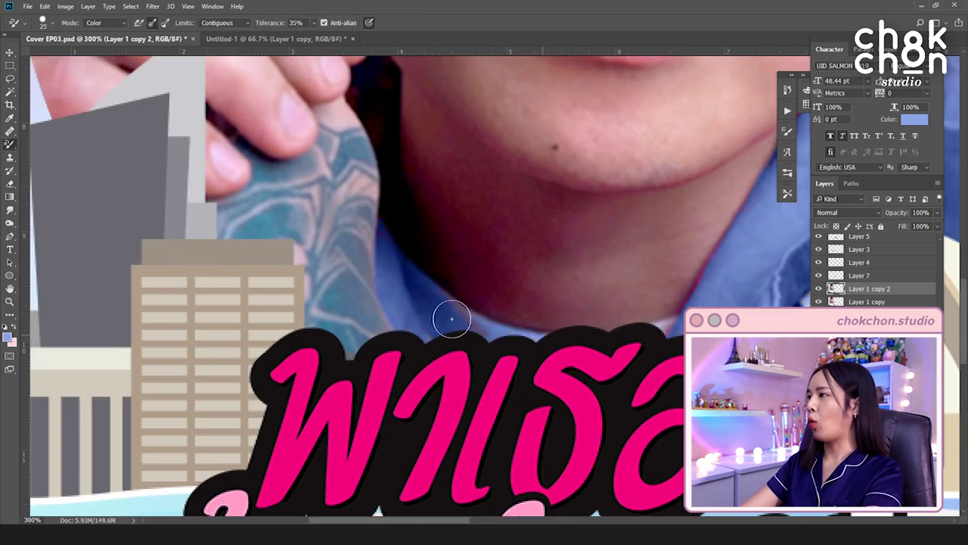
scroll(452, 319, up, 1)
alt+click(516, 264)
scroll(412, 125, up, 3)
alt+click(363, 236)
key(ctrl+minus)
key(ctrl+minus)
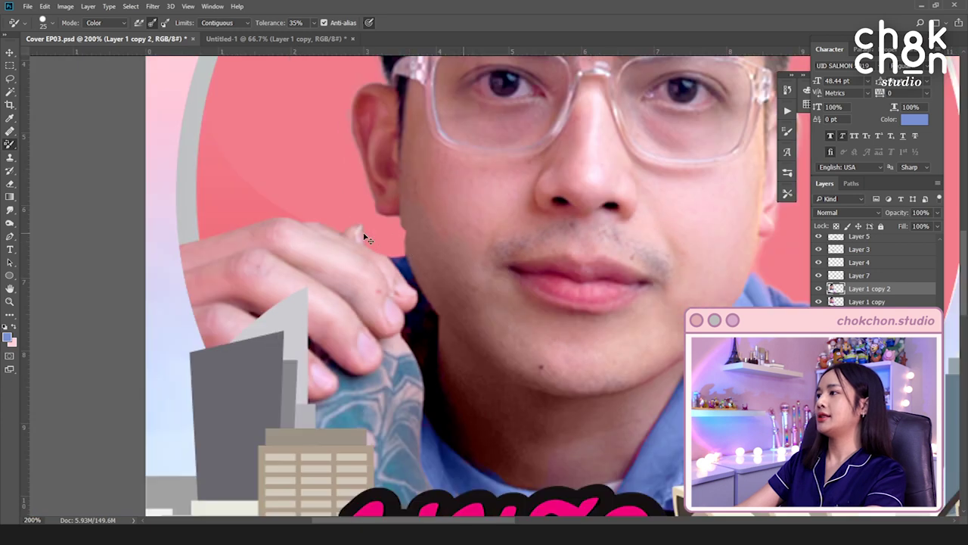
key(ctrl+minus)
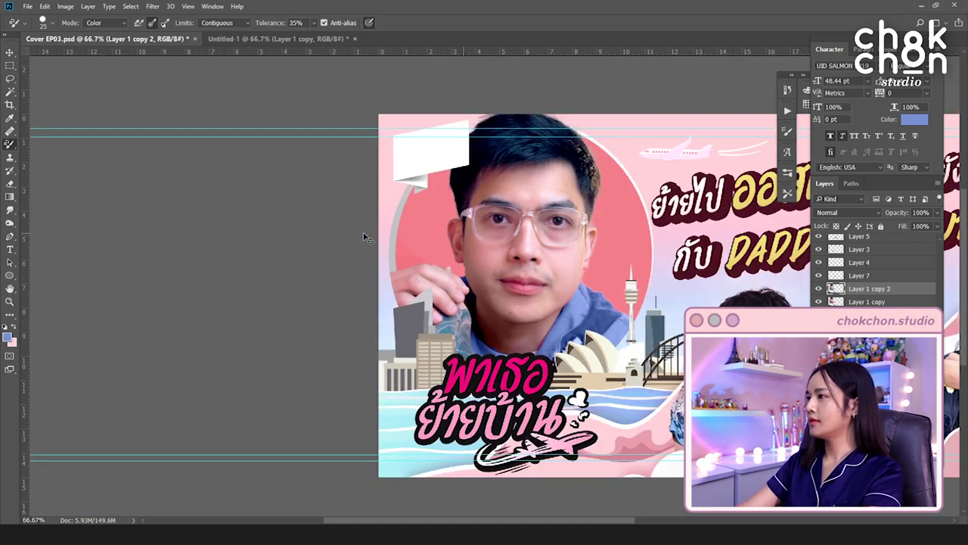
drag(551, 292, 286, 291)
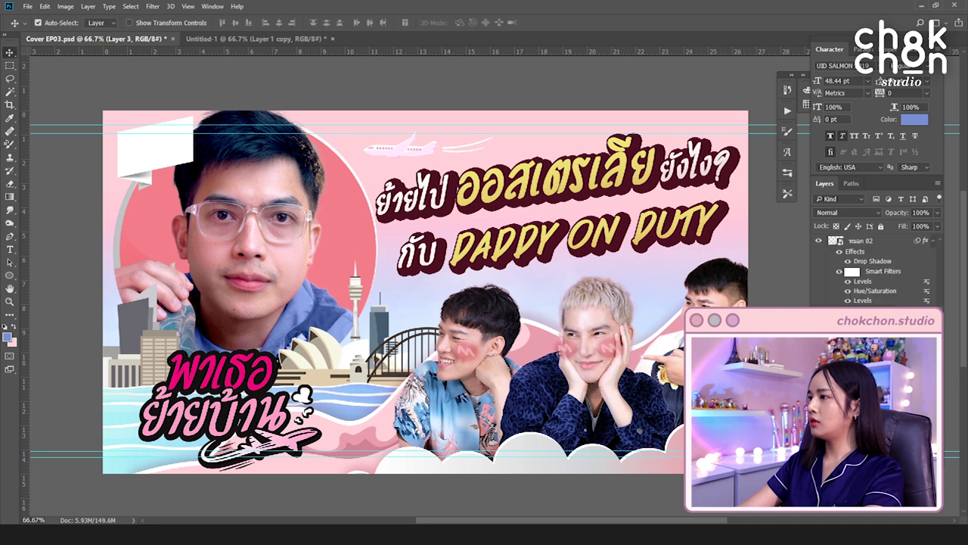
Paste the copied Drop Shadow layer style onto the illustrated landmark layers, undoing one misplaced paste.
right_click(869, 322)
click(794, 292)
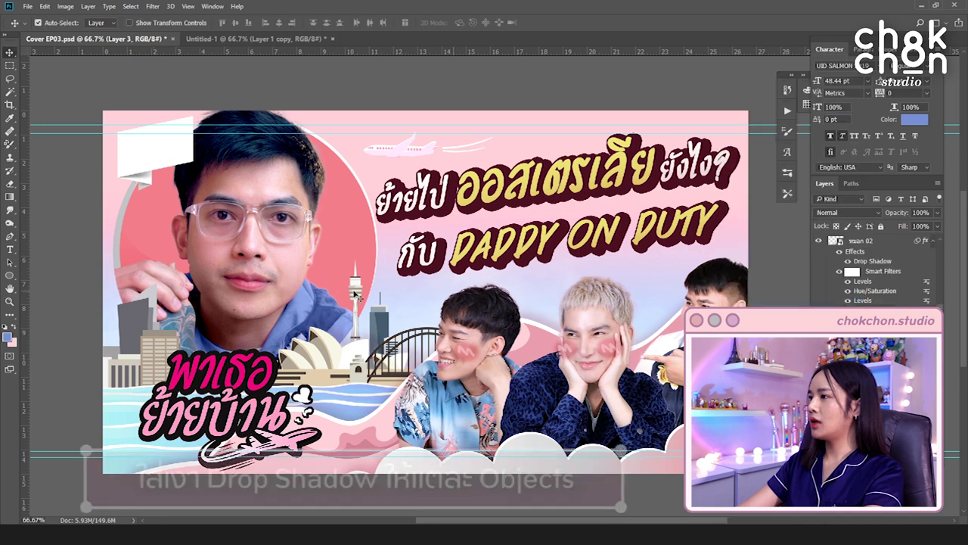
right_click(865, 321)
click(794, 291)
right_click(859, 356)
click(790, 295)
key(ctrl+z)
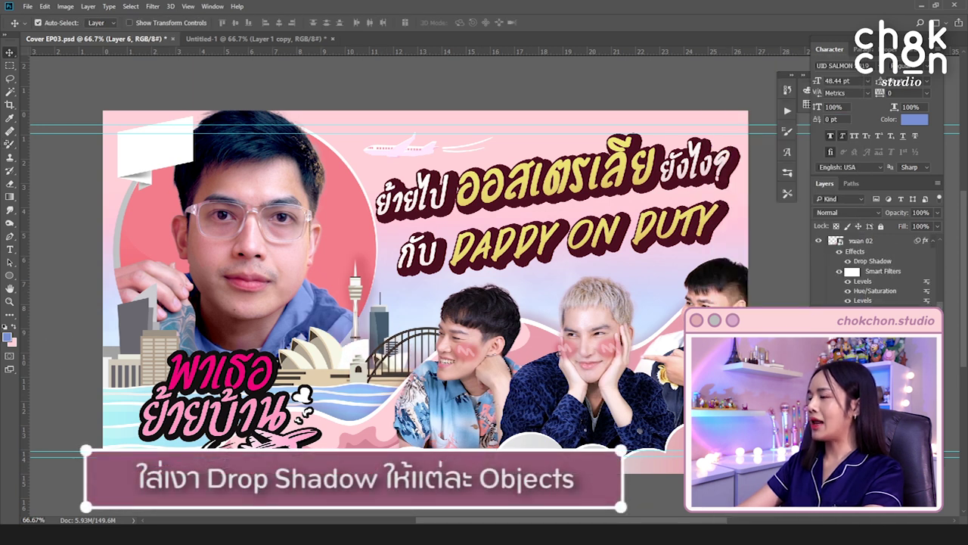
right_click(880, 393)
click(805, 295)
Paint soft dark maroon shadows along both sides of the man's head on a new layer inside the circle.
click(862, 491)
key(ctrl+shift+alt+n)
click(10, 144)
click(7, 338)
click(794, 287)
drag(319, 147, 345, 321)
drag(189, 188, 174, 261)
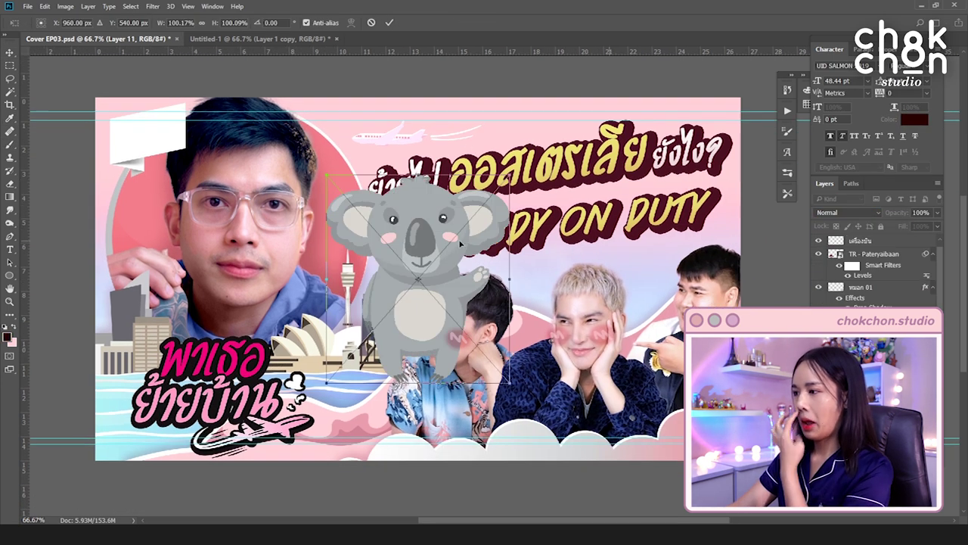
Shrink the placed koala illustration and position it between the blond man and the man pointing.
drag(324, 178, 432, 295)
drag(471, 339, 660, 417)
key(Return)
Paste the kangaroo illustration, resize it and place it in the cover's lower right corner beside the koala.
key(ctrl+v)
key(ctrl+t)
drag(465, 234, 500, 202)
drag(437, 265, 672, 433)
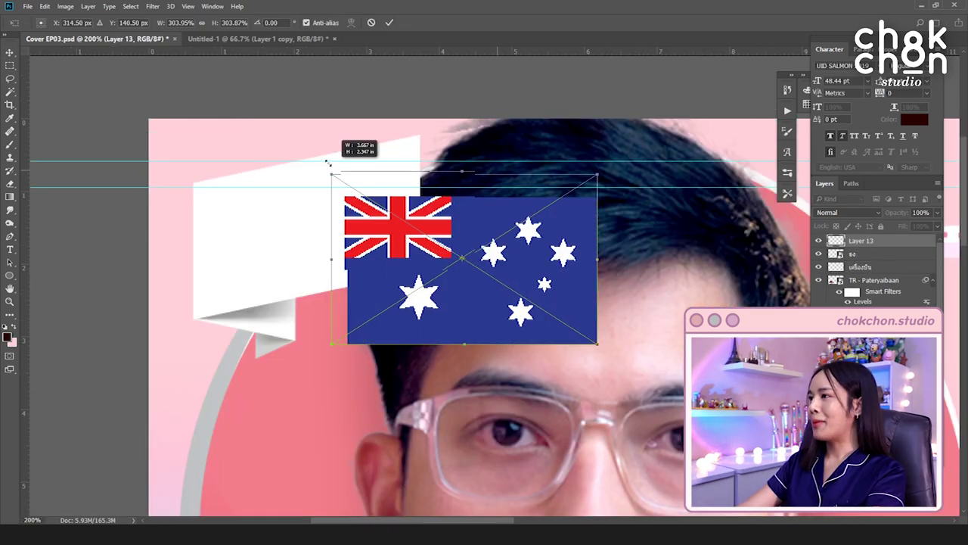
Scale the Australian flag and skew it vertically by about -12° so it covers the white ribbon's front face.
drag(328, 163, 295, 145)
key(Return)
drag(443, 214, 337, 227)
key(ctrl+t)
drag(493, 270, 422, 251)
drag(306, 359, 303, 322)
drag(421, 252, 423, 204)
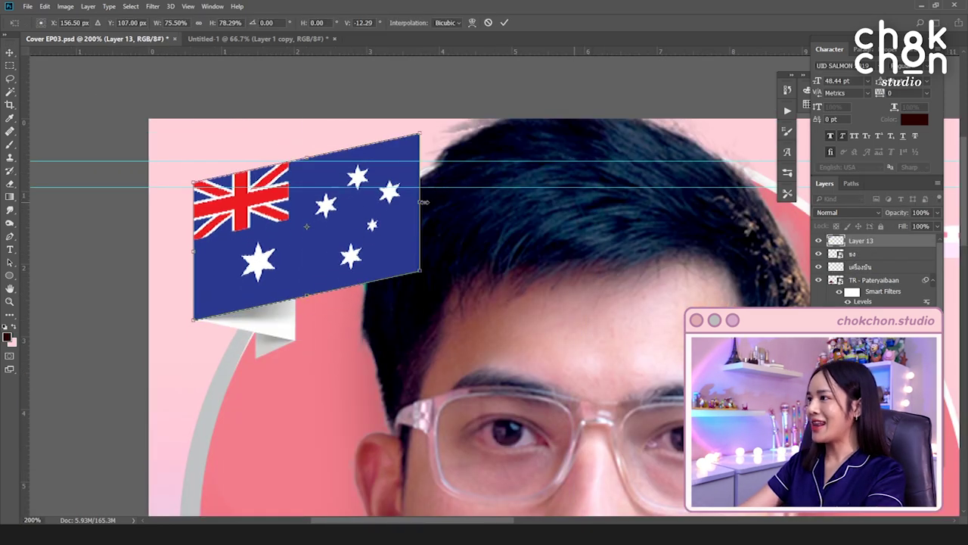
key(Return)
Apply a Color Overlay in the flag's dark blue to the white ribbon layer behind the flag.
click(278, 335)
double_click(903, 256)
drag(255, 87, 534, 144)
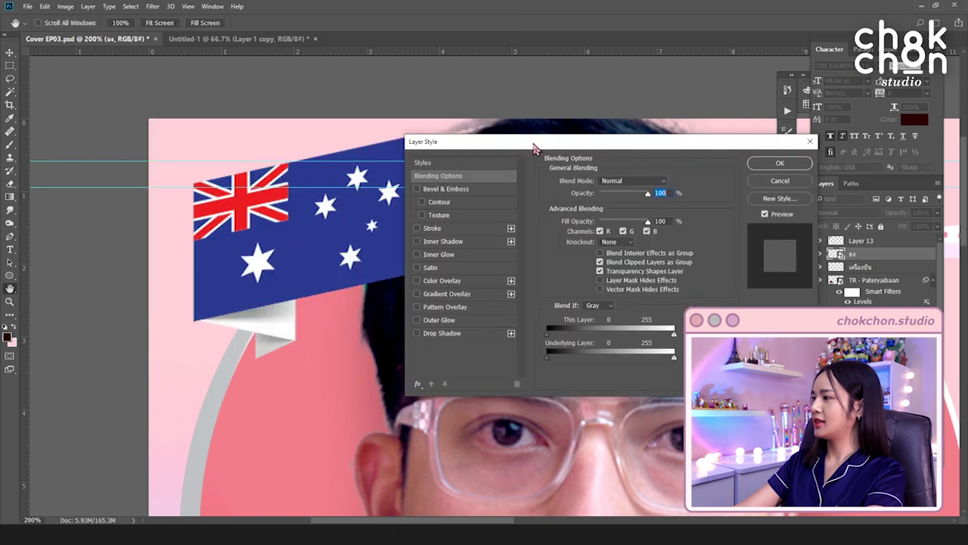
click(460, 279)
click(678, 182)
click(797, 287)
click(633, 182)
click(614, 223)
click(791, 163)
key(ctrl+shift+alt+n)
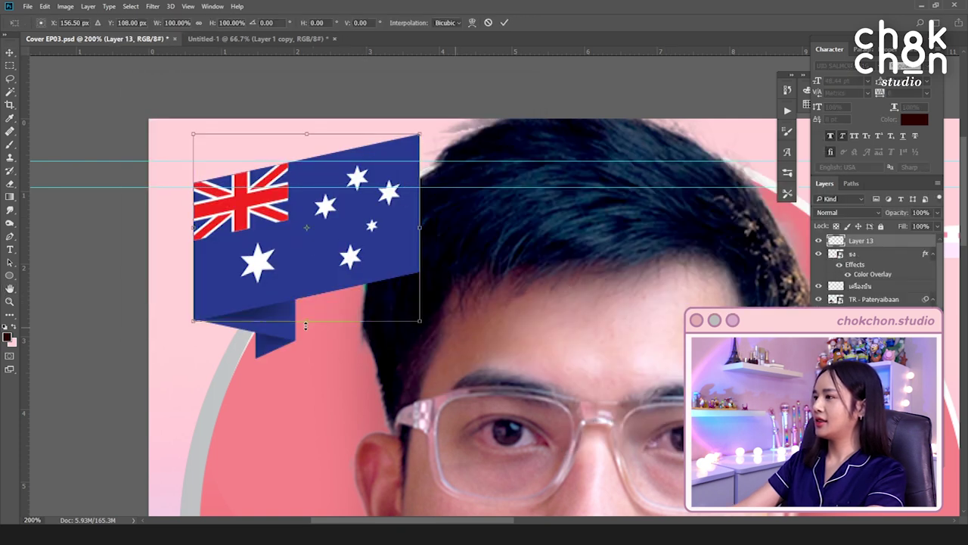
Duplicate the red heart and place the tilted copy to the upper right of the blond man's head.
scroll(400, 337, down, 2)
drag(627, 399, 341, 288)
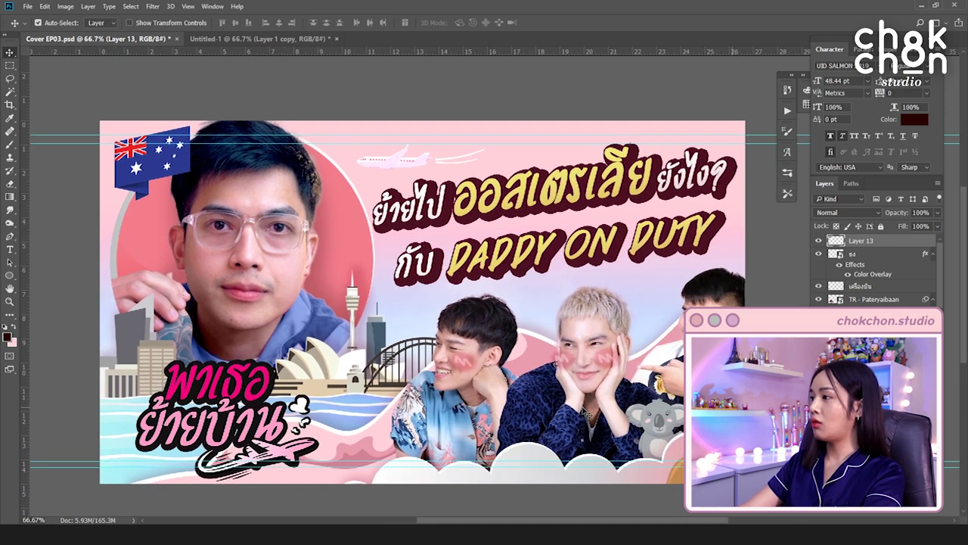
key(ctrl+plus)
key(ctrl+plus)
drag(587, 414, 296, 253)
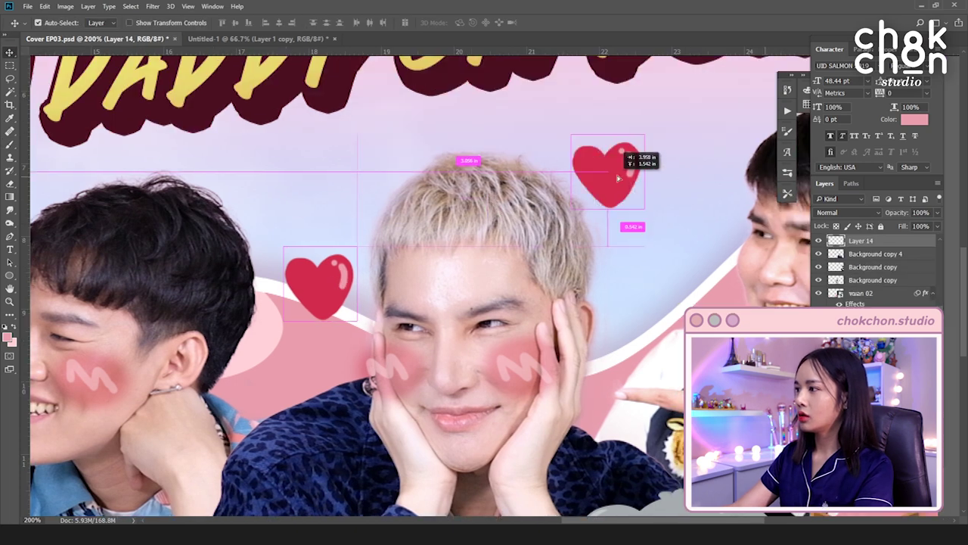
drag(644, 156, 683, 134)
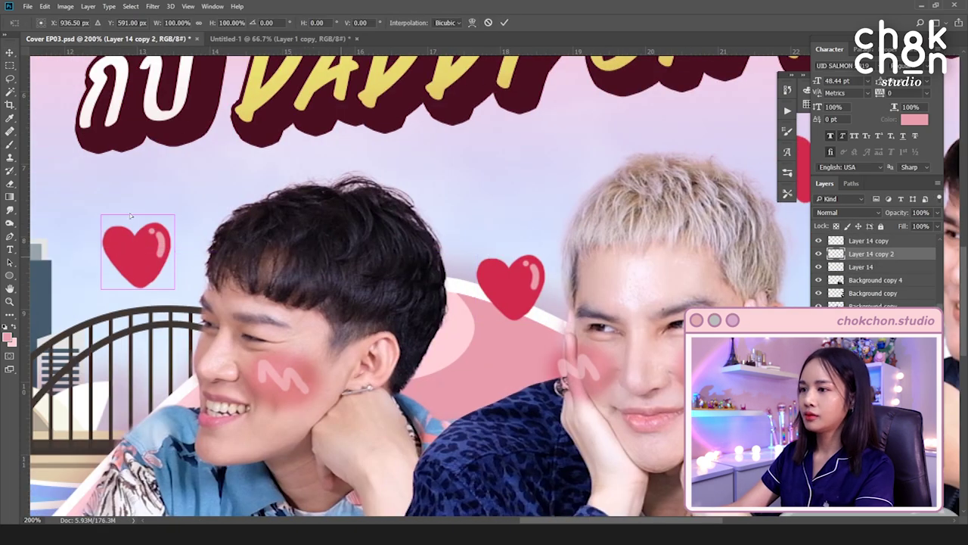
Scale the heart copy beside the dark-haired man to about 88% and tilt it slightly counterclockwise.
drag(200, 221, 194, 209)
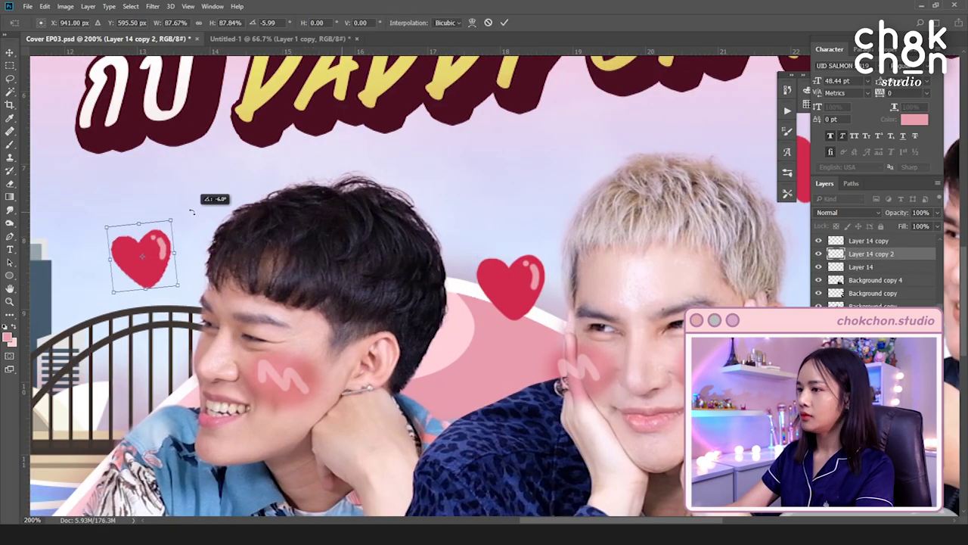
key(Return)
key(ctrl+minus)
key(ctrl+minus)
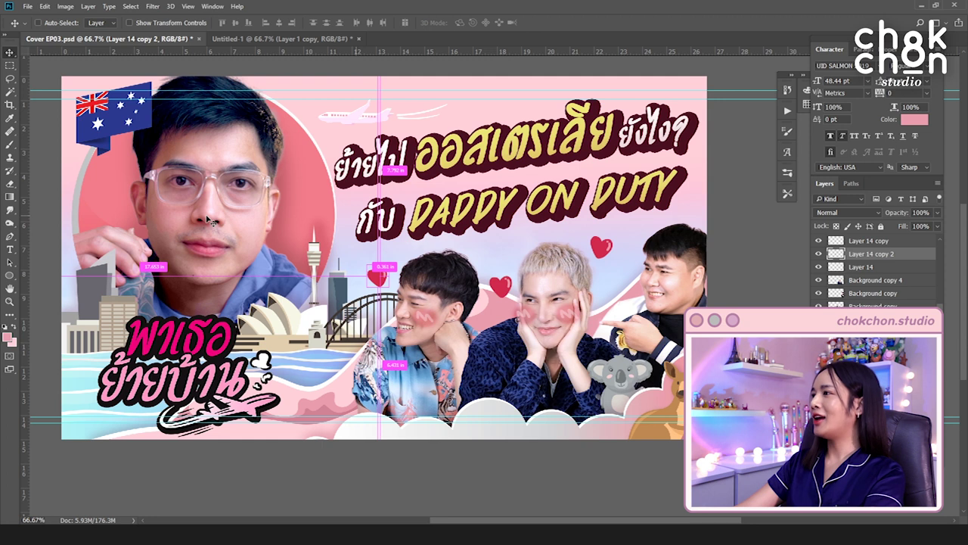
Select the pink wave area and paint deep red shading behind the men on a new layer with a 133 px soft brush.
drag(221, 228, 239, 247)
click(466, 419)
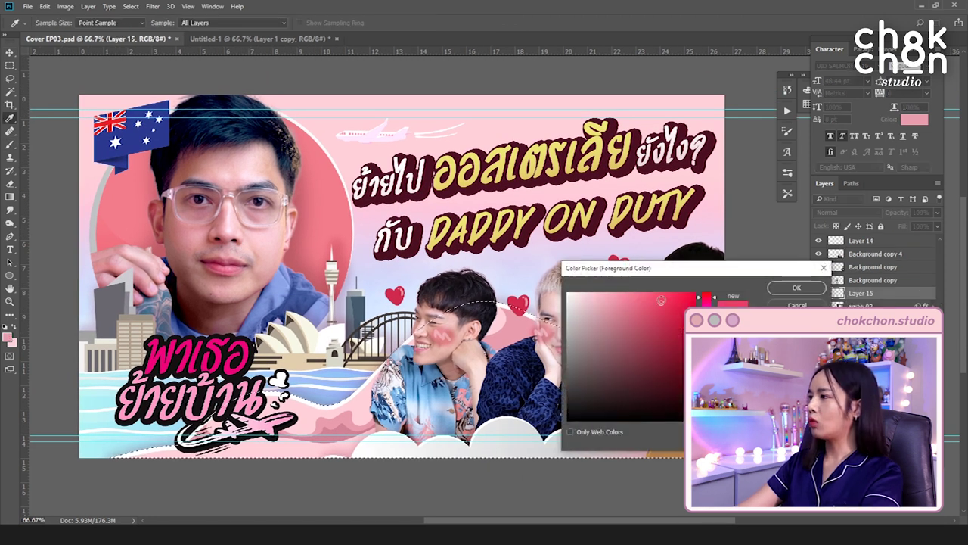
right_click(540, 313)
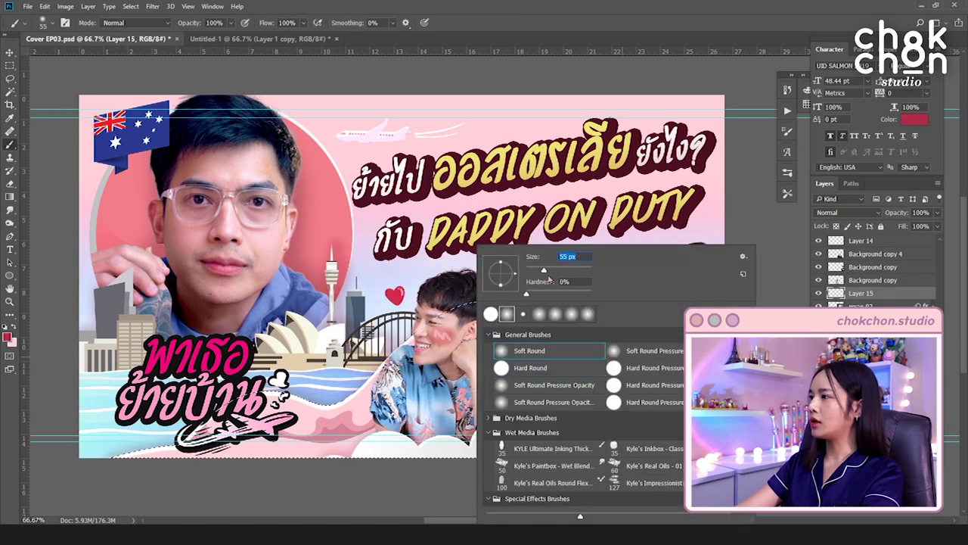
text(133)
key(Return)
drag(665, 321, 640, 321)
key(ctrl+d)
Change the red shading layer's blend mode and lower its fill to blend it into the pink wave.
click(847, 212)
click(836, 256)
click(937, 227)
drag(939, 239, 903, 241)
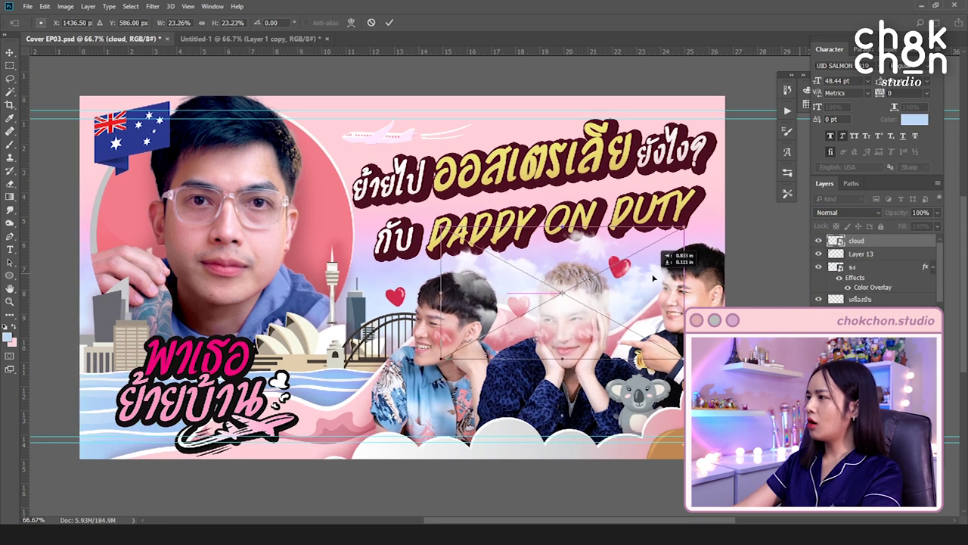
Send the cloud image backward in the layer order and position it in the sky behind the men.
key(ctrl+[)
drag(519, 281, 524, 277)
drag(649, 261, 655, 267)
drag(518, 277, 529, 283)
Soften the cloud layer behind the men with a blur filter.
click(153, 7)
mouse_move(162, 117)
click(313, 156)
click(788, 191)
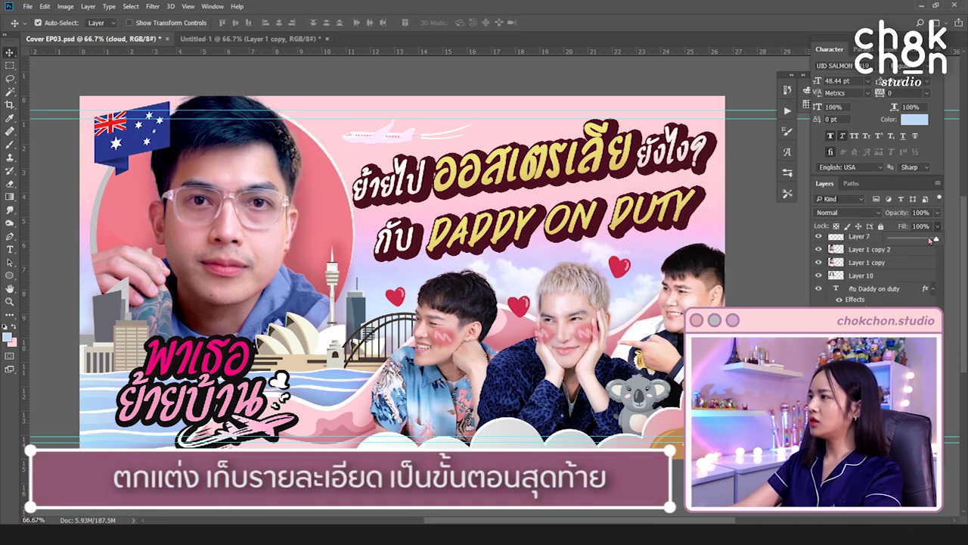